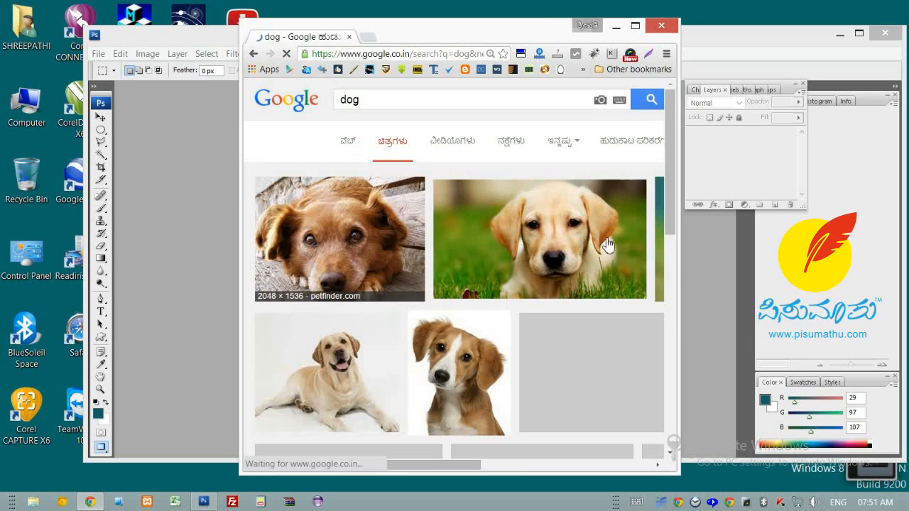
Find the Labrador standing on grass in the dog image results and open the full-size dog.jpg (500 × 412) from phys.org.
drag(679, 169, 829, 153)
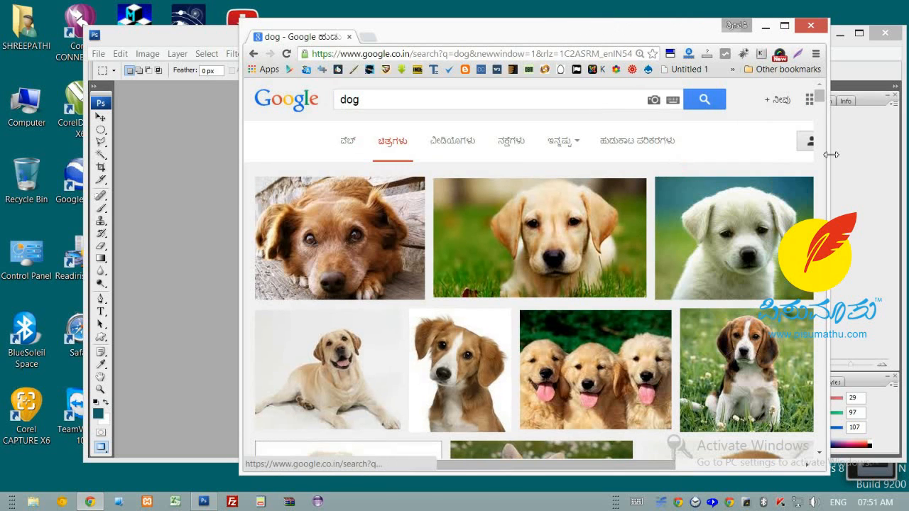
scroll(821, 103, down, 3)
scroll(821, 101, down, 3)
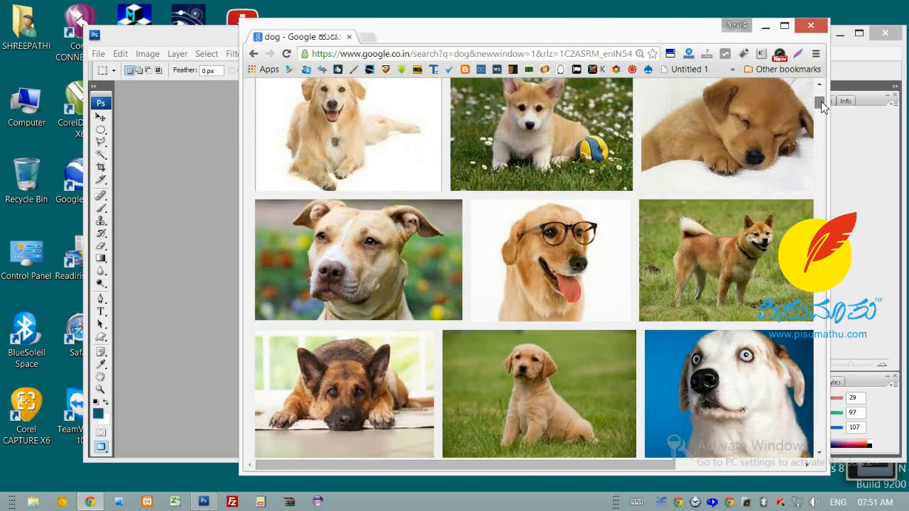
scroll(821, 108, down, 3)
drag(821, 110, 821, 116)
click(392, 150)
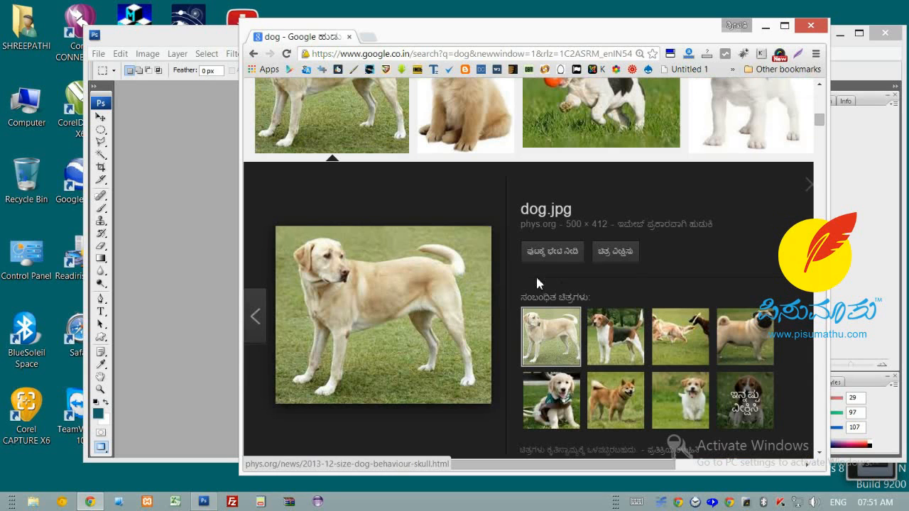
click(610, 253)
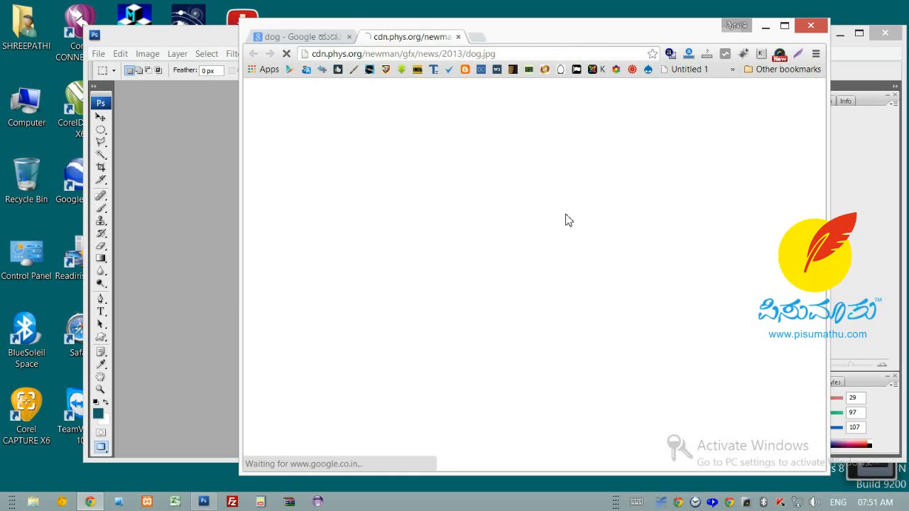
Copy the full-size dog image and switch to Photoshop.
right_click(443, 162)
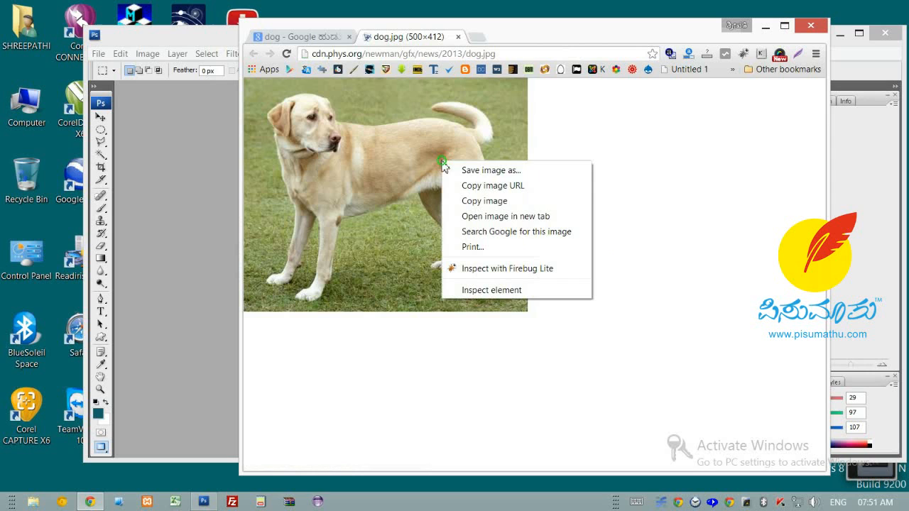
click(485, 201)
click(192, 206)
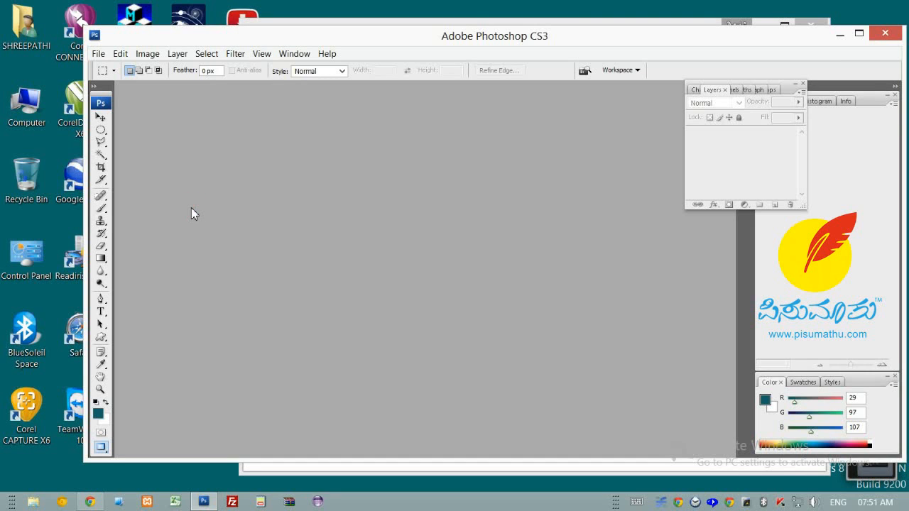
Create a new 500 × 412 pixel RGB document from the Clipboard preset and paste the dog image into it.
key(ctrl+n)
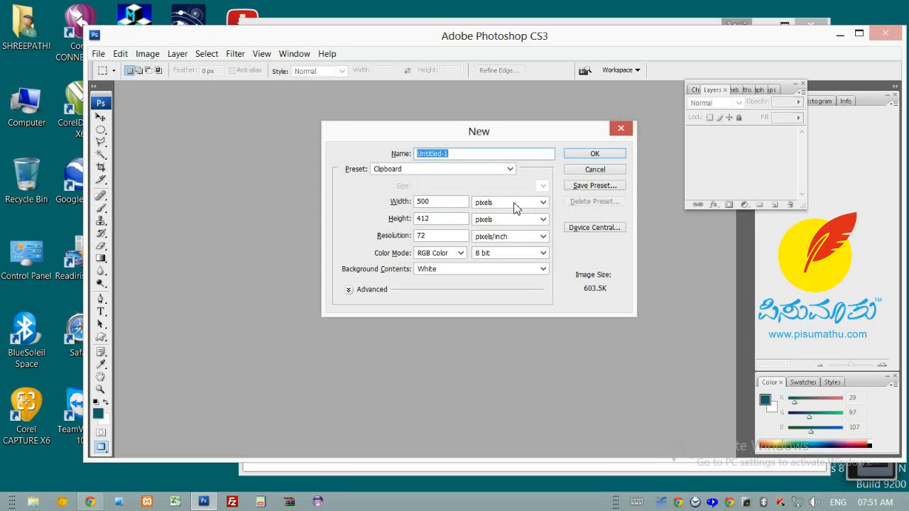
click(606, 156)
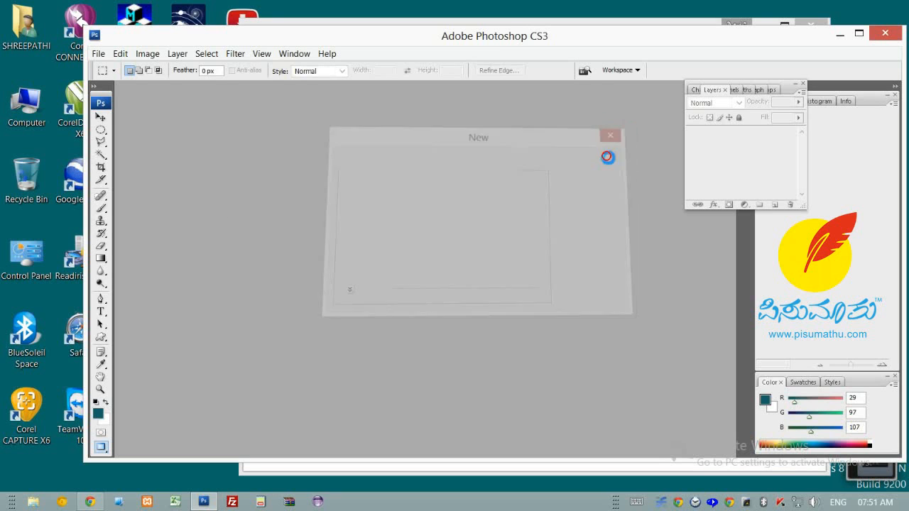
key(v)
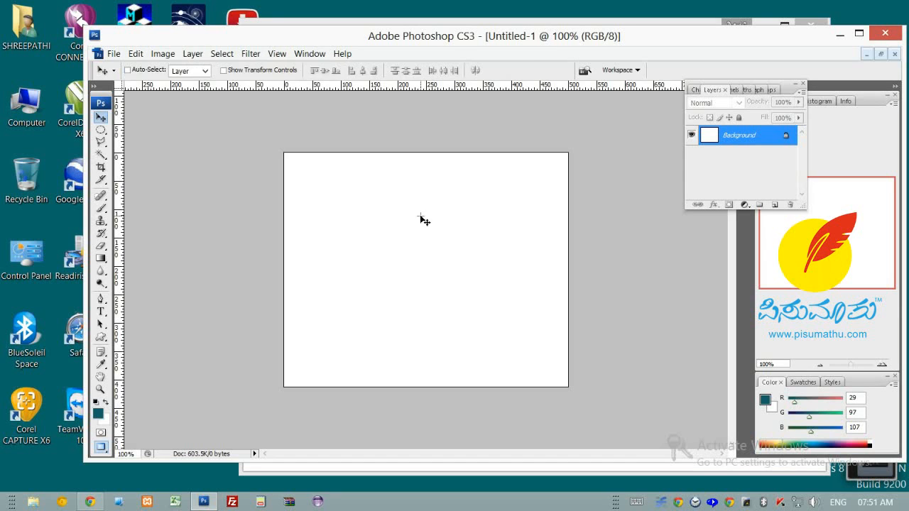
key(ctrl+v)
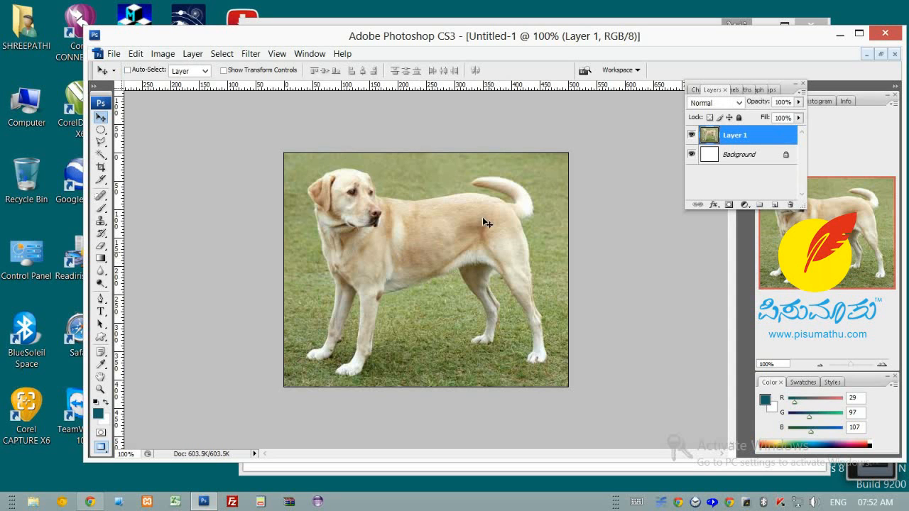
Copy the dog image from Chrome again and return to the dog document in Photoshop.
key(alt+Tab)
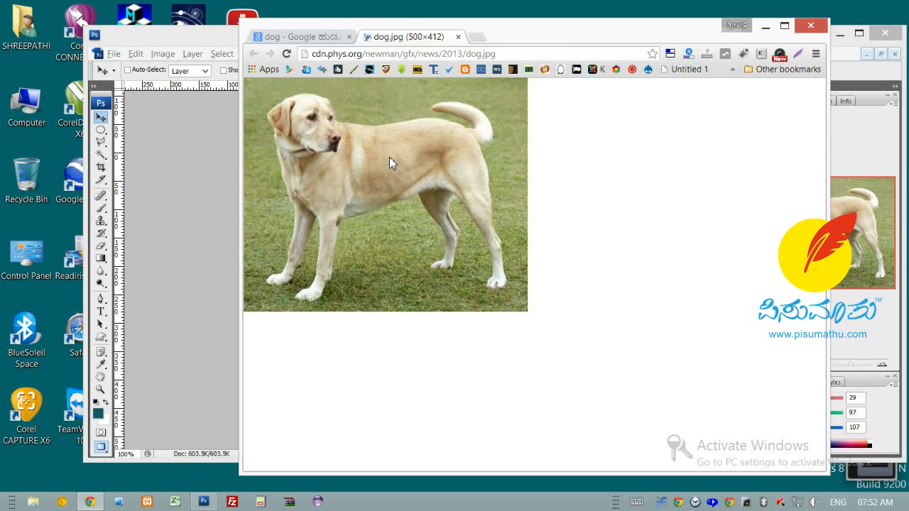
right_click(389, 158)
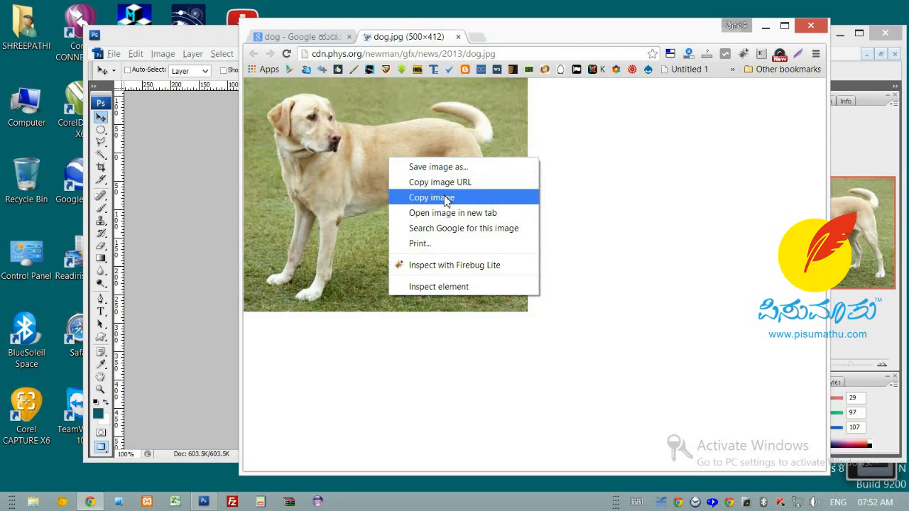
click(419, 200)
click(195, 185)
key(ctrl+v)
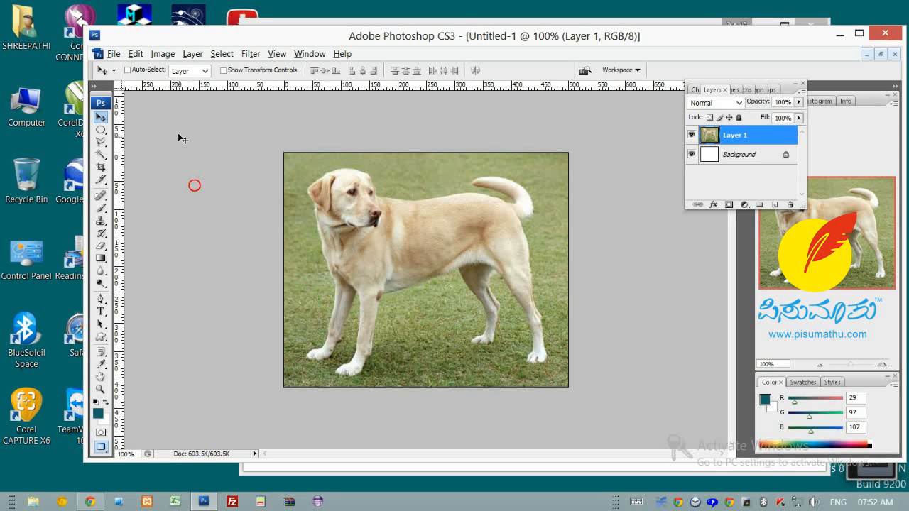
click(165, 55)
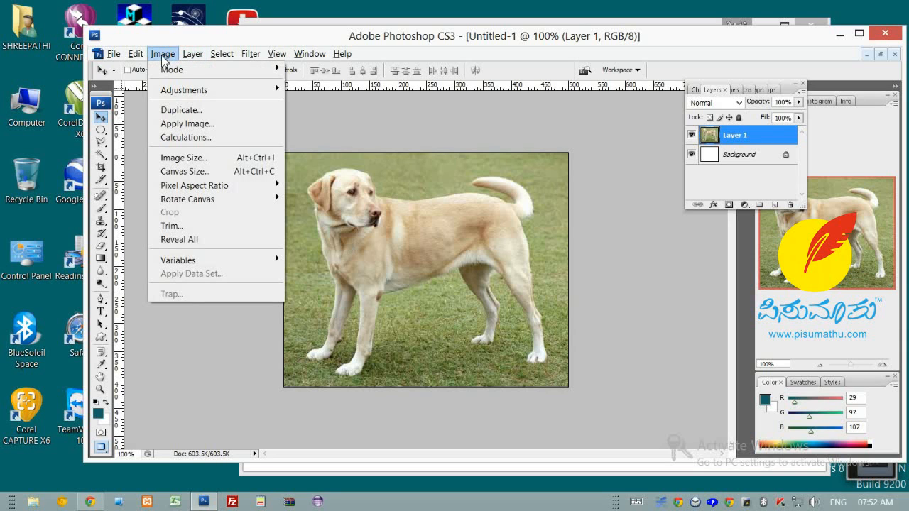
mouse_move(135, 54)
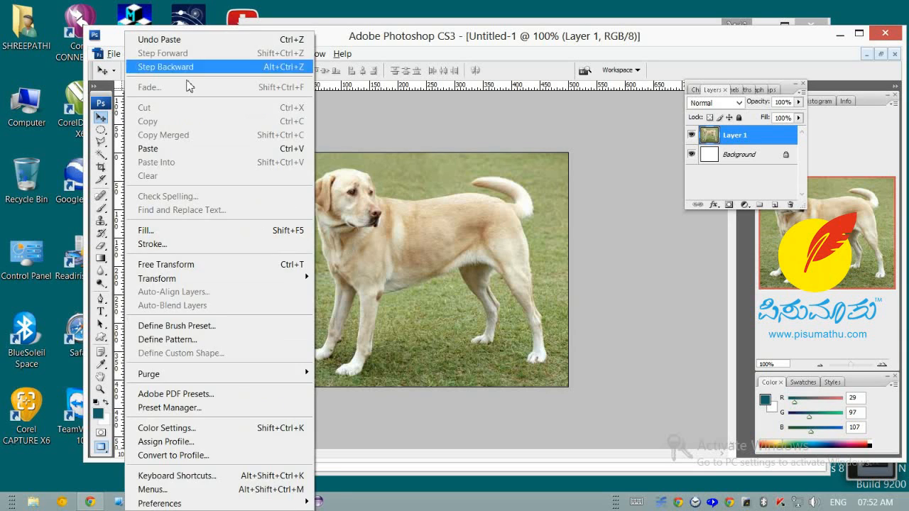
click(377, 108)
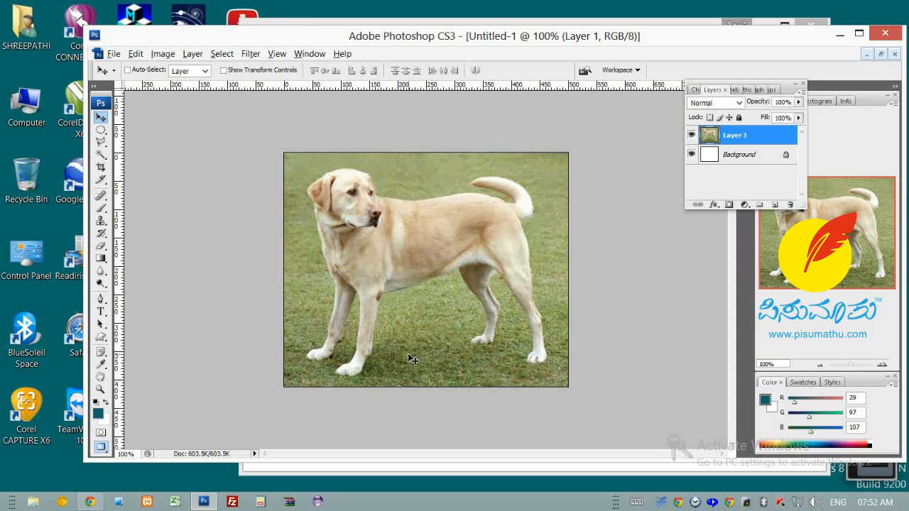
Switch to Chrome and search Google Images for "road" instead of dog.
click(636, 23)
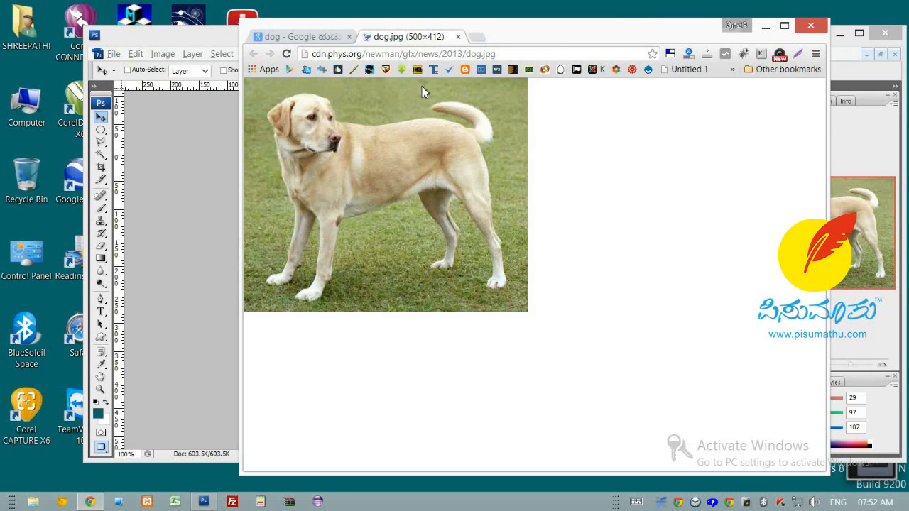
click(335, 36)
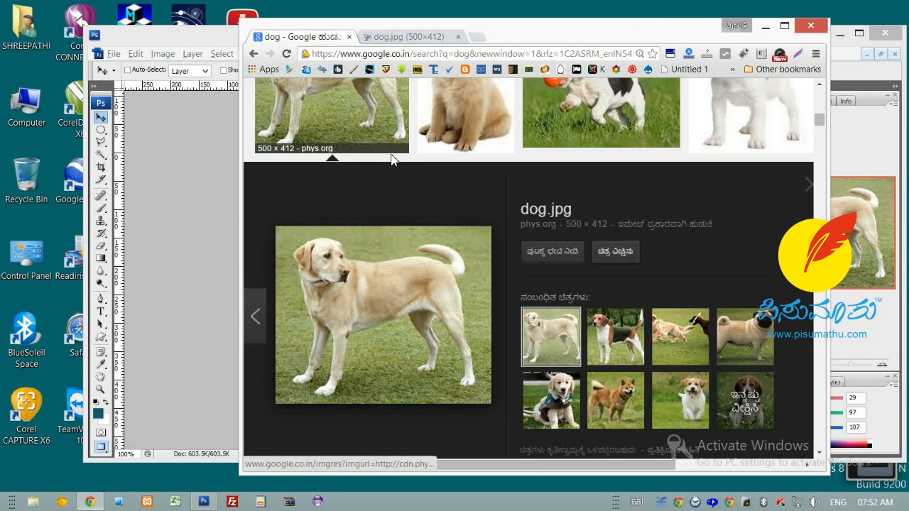
scroll(391, 159, up, 15)
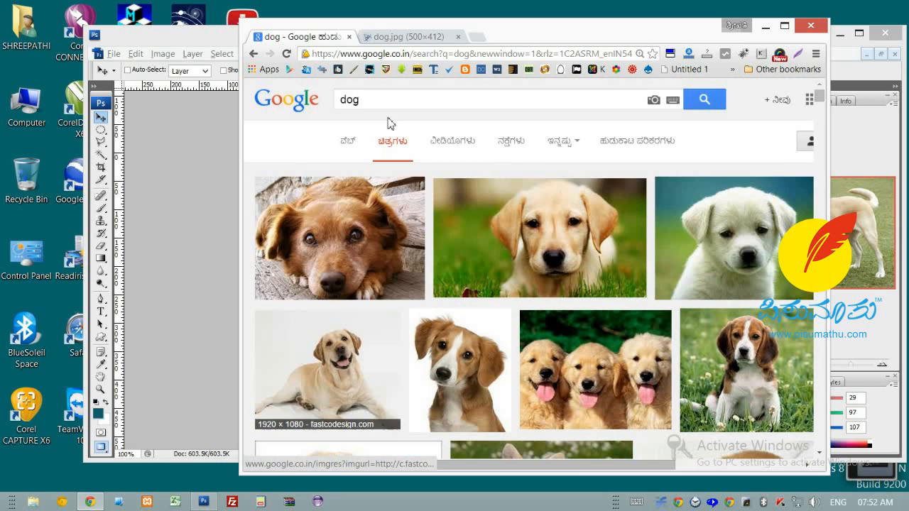
drag(373, 101, 334, 107)
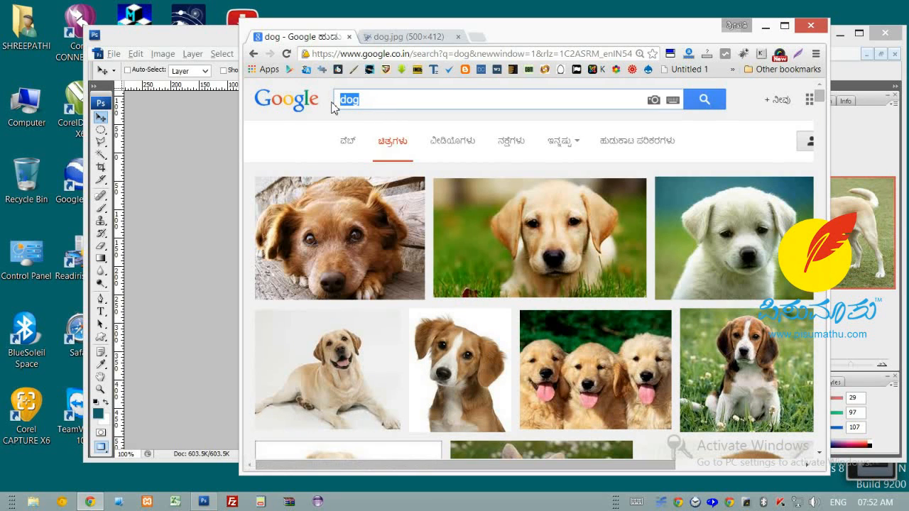
text(road)
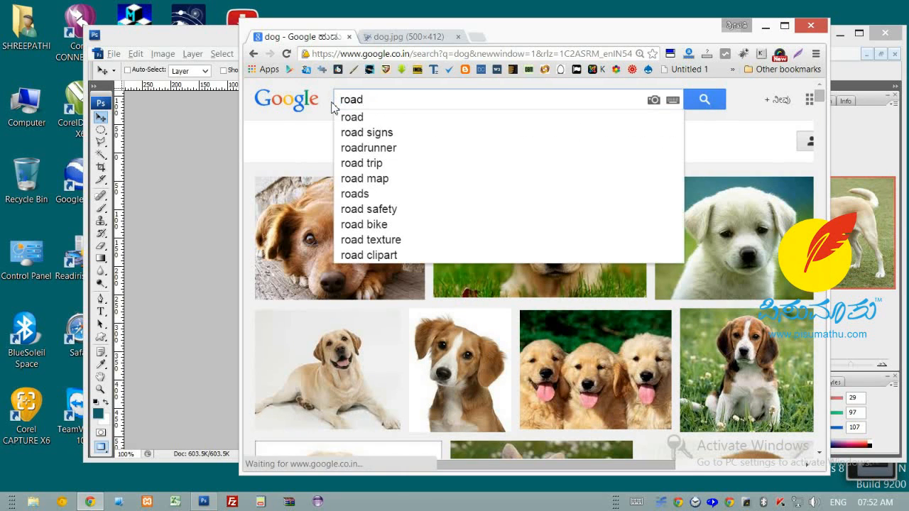
key(Return)
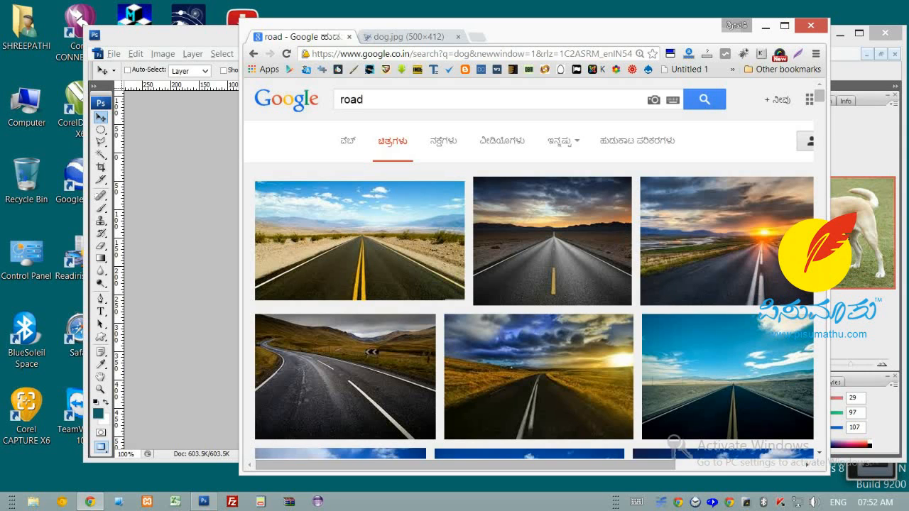
Open the full-size Road.jpg (1600 × 1200) showing a straight desert road under a blue cloudy sky.
drag(821, 104, 825, 112)
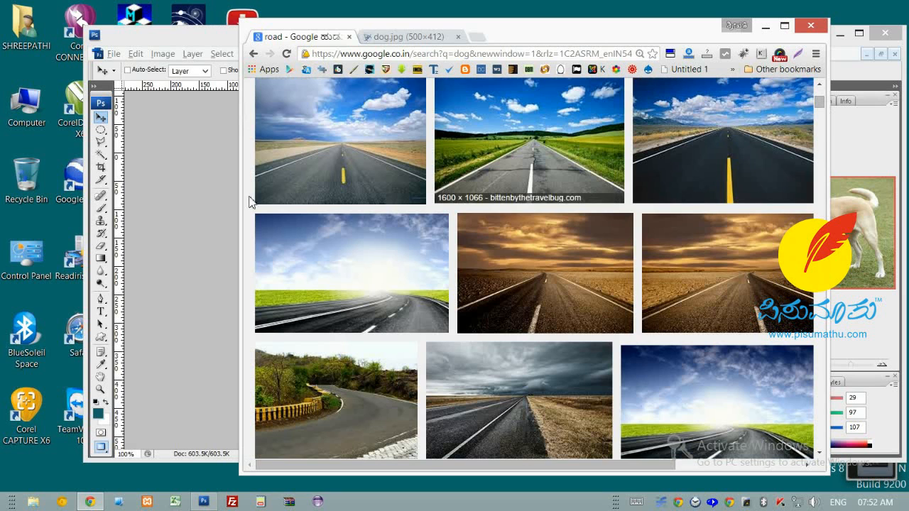
click(315, 152)
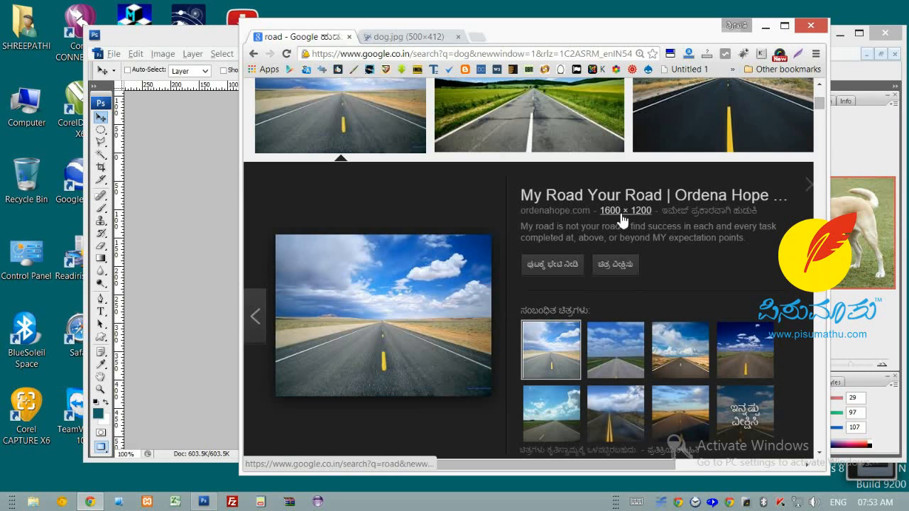
click(615, 265)
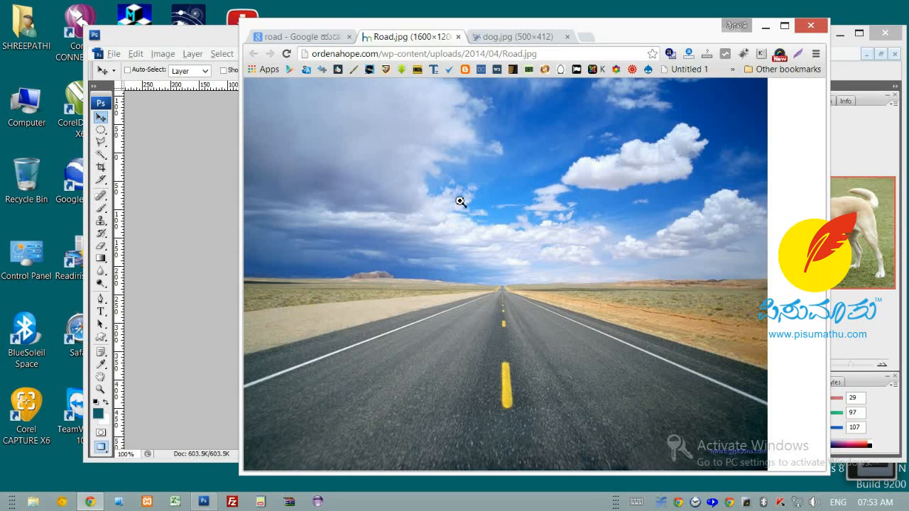
Copy the full-size road image and switch back to Photoshop.
right_click(460, 194)
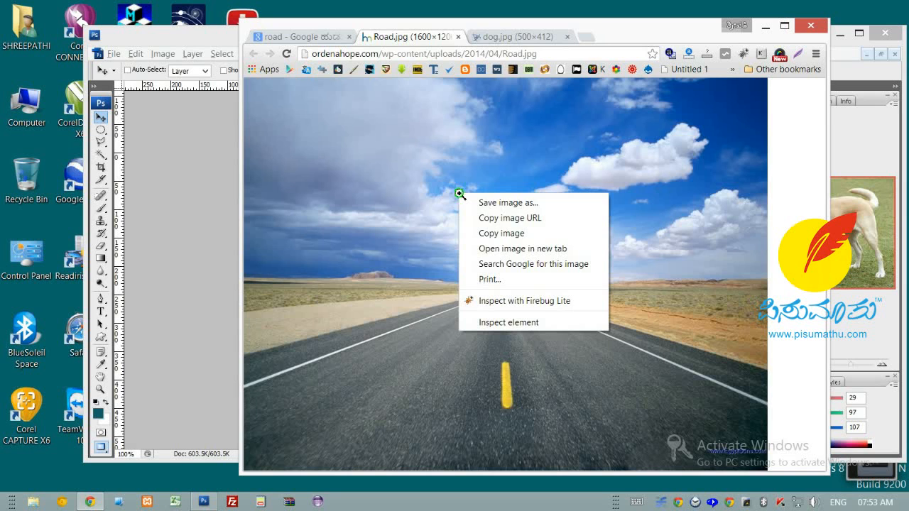
click(505, 236)
click(189, 178)
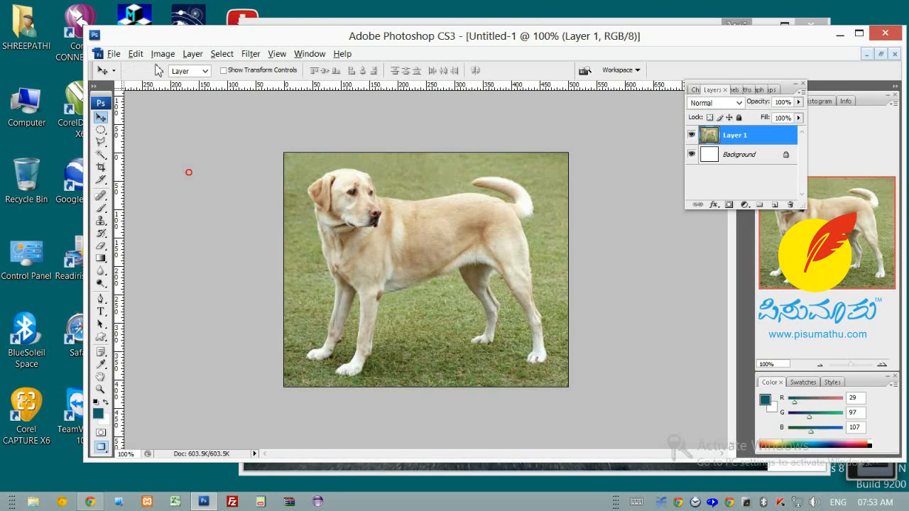
Create a new 1600 × 1200 pixel RGB document from the Clipboard preset and paste the road image into it.
click(113, 54)
click(129, 71)
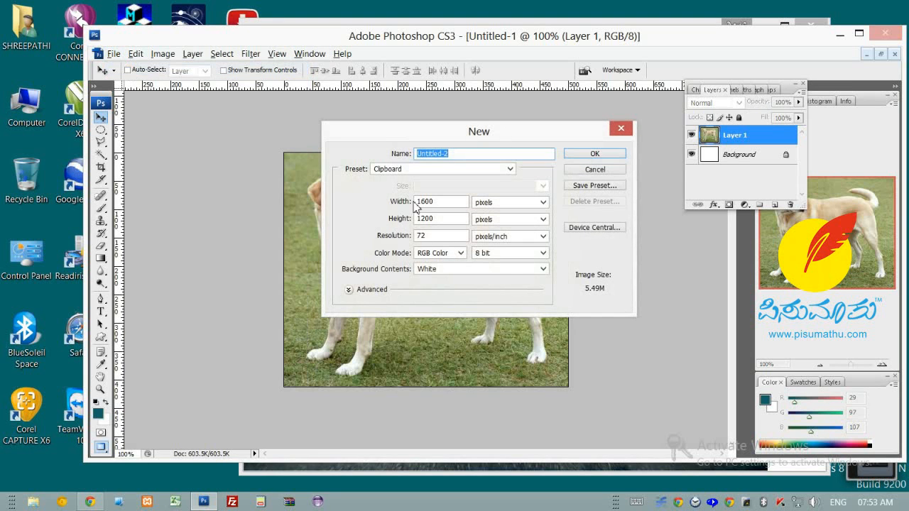
click(591, 154)
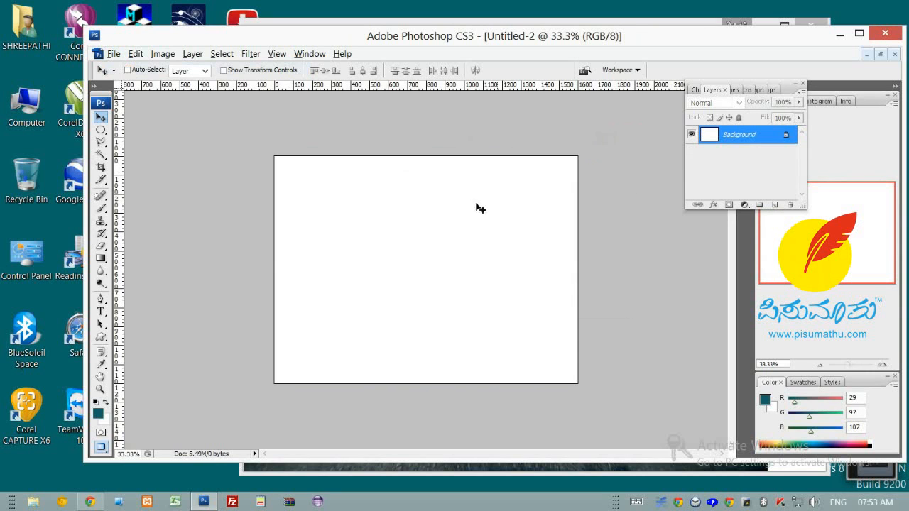
click(135, 54)
click(169, 150)
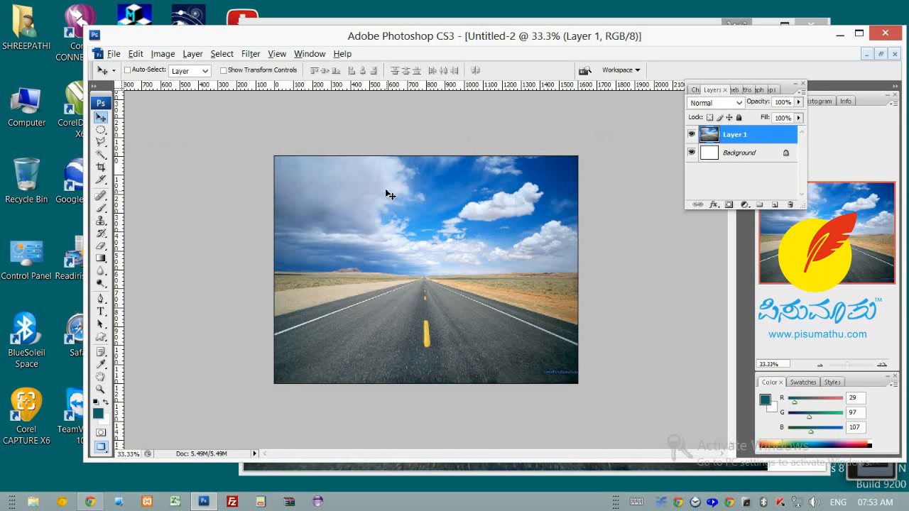
Change the screen mode to floating document windows and move the road window beside the dog window.
key(f)
key(f)
key(f)
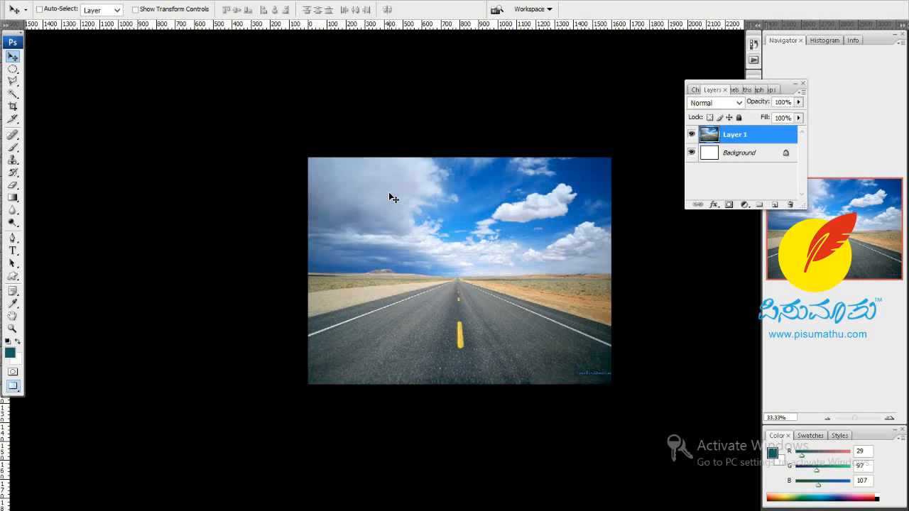
key(f)
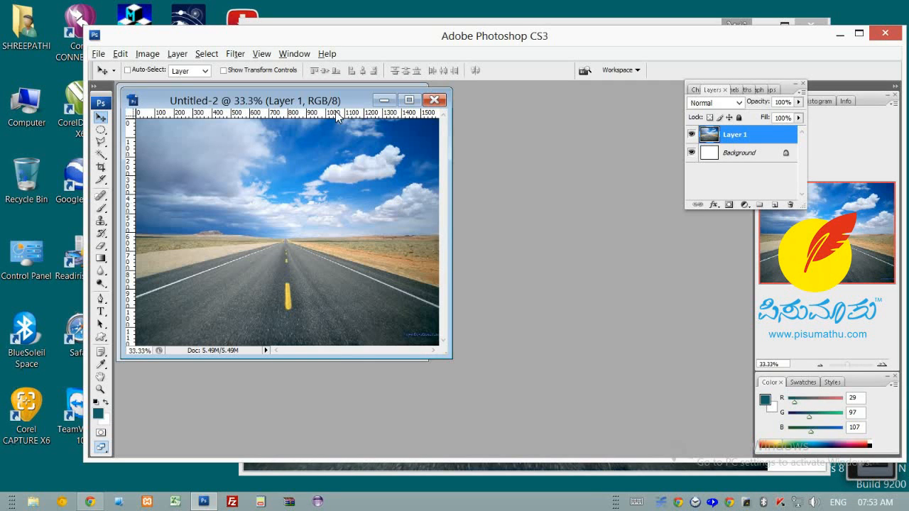
drag(315, 102, 543, 155)
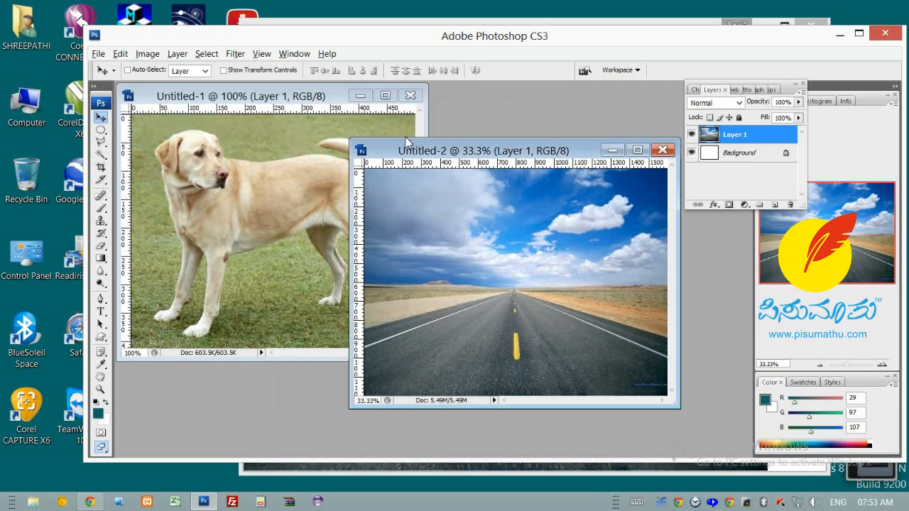
Bring the dog document forward and copy its dog layer into the road document with the Move tool.
click(327, 104)
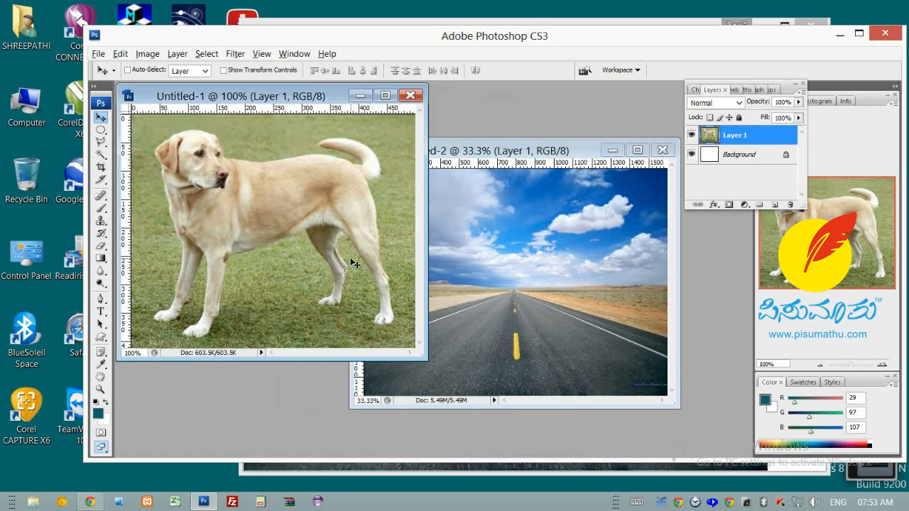
drag(340, 247, 488, 282)
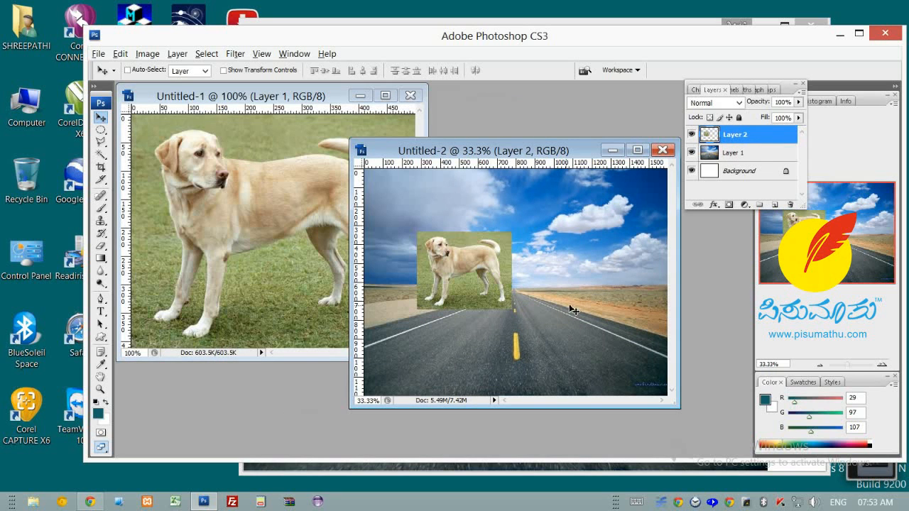
Maximize the road document window and zoom in closely on the dog's rearmost hind paw.
drag(576, 150, 498, 137)
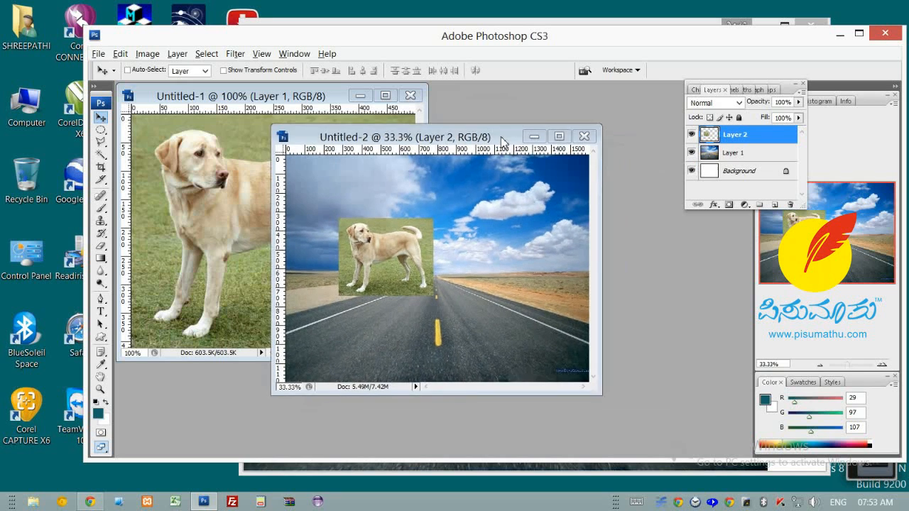
click(560, 137)
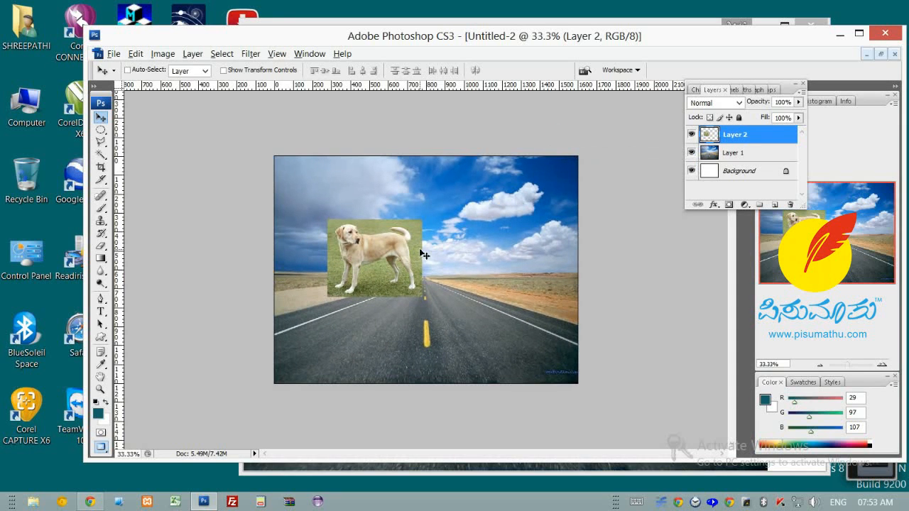
key(z)
drag(303, 190, 460, 316)
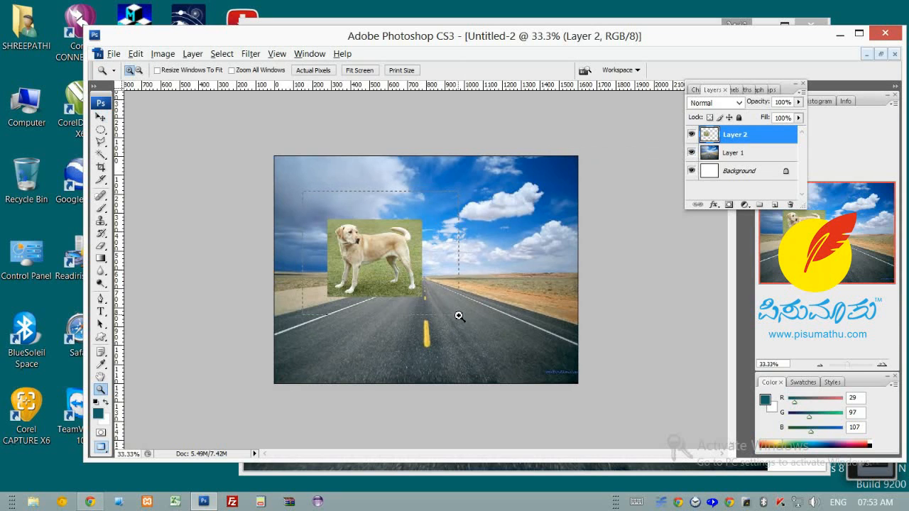
drag(304, 191, 459, 316)
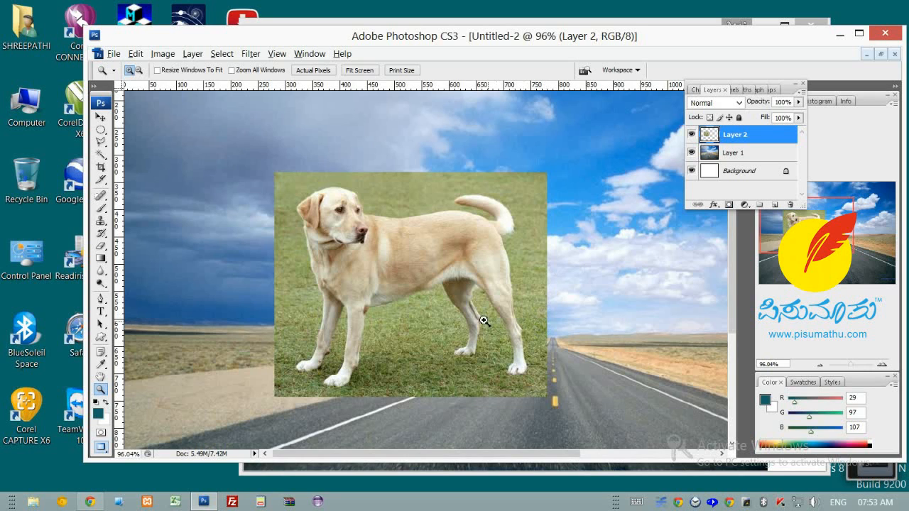
drag(456, 305, 588, 409)
drag(588, 410, 593, 420)
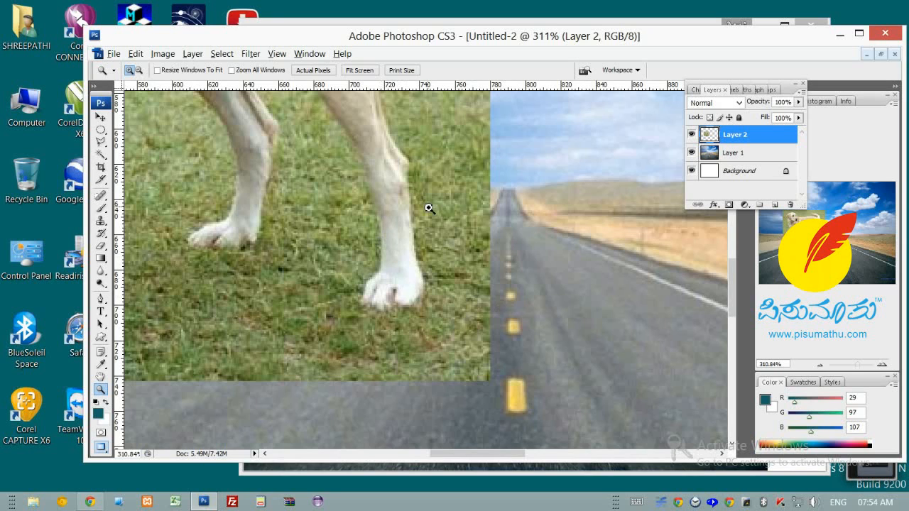
click(101, 301)
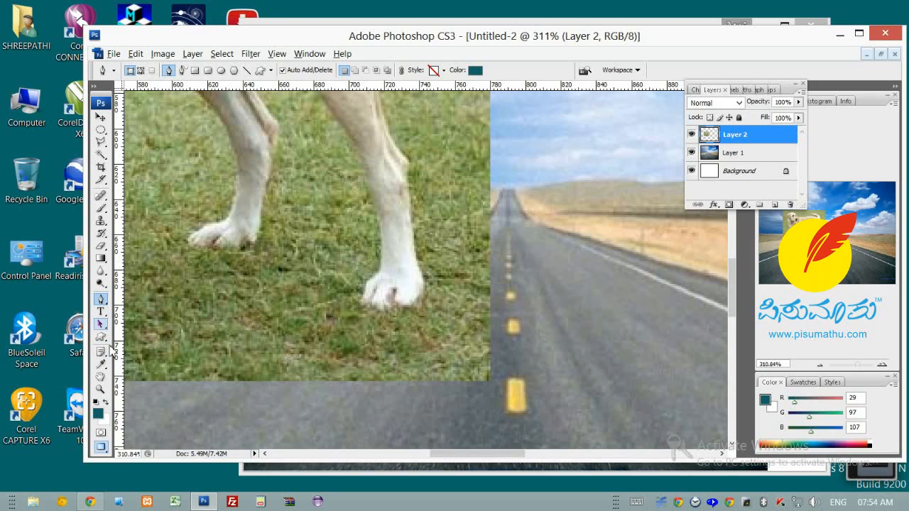
click(101, 389)
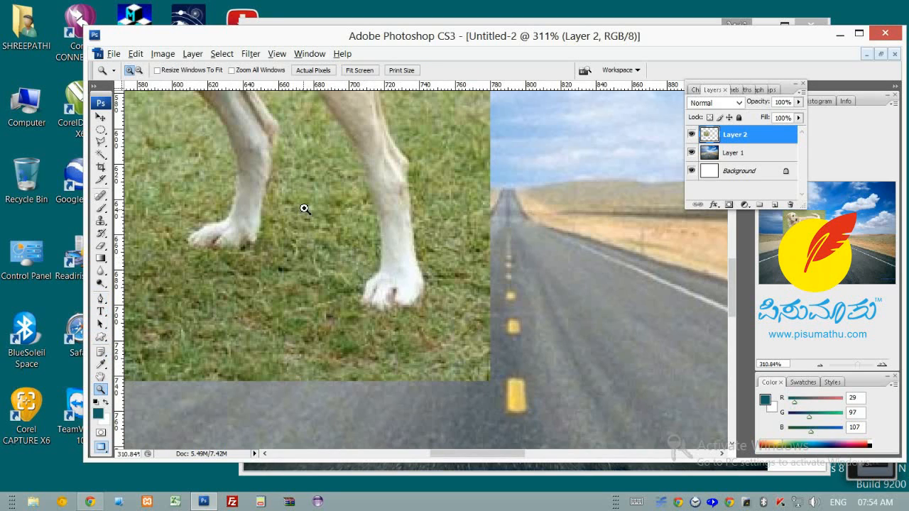
click(553, 400)
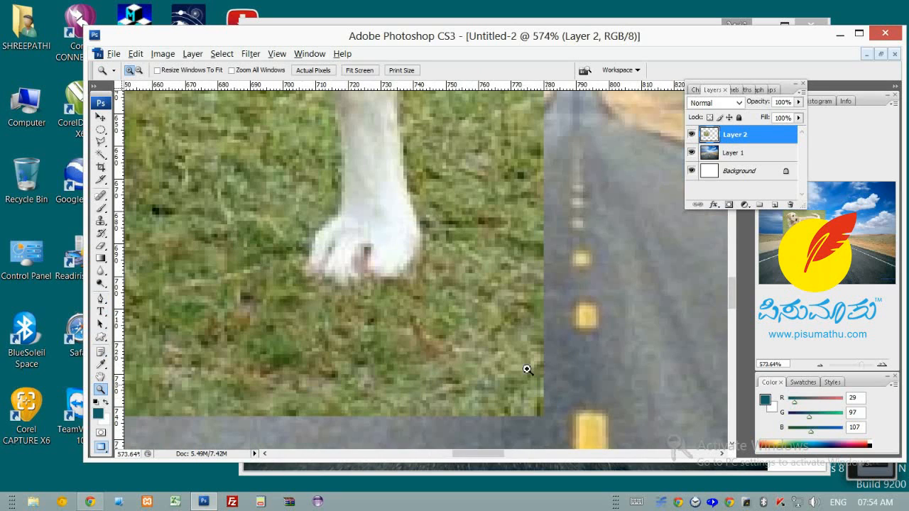
Try to trace the front of the hind paw with the Pen tool in Shape Layers mode.
click(101, 300)
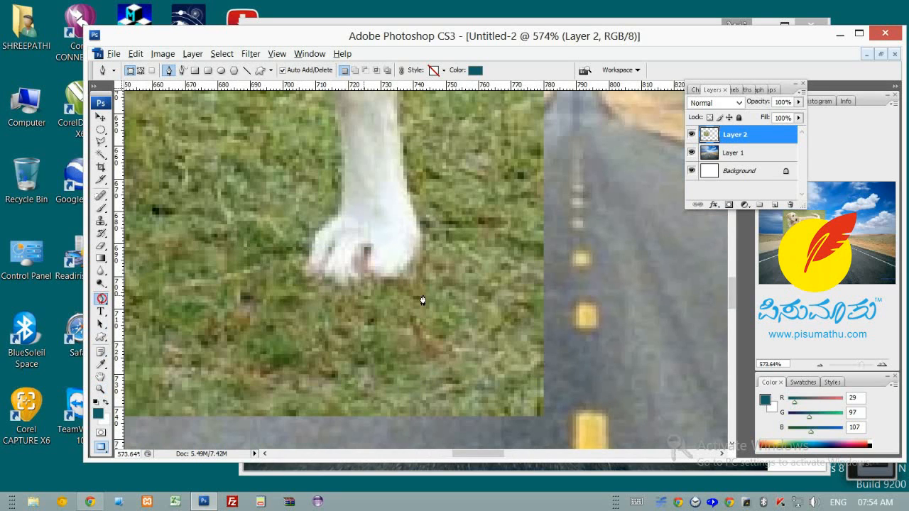
click(302, 273)
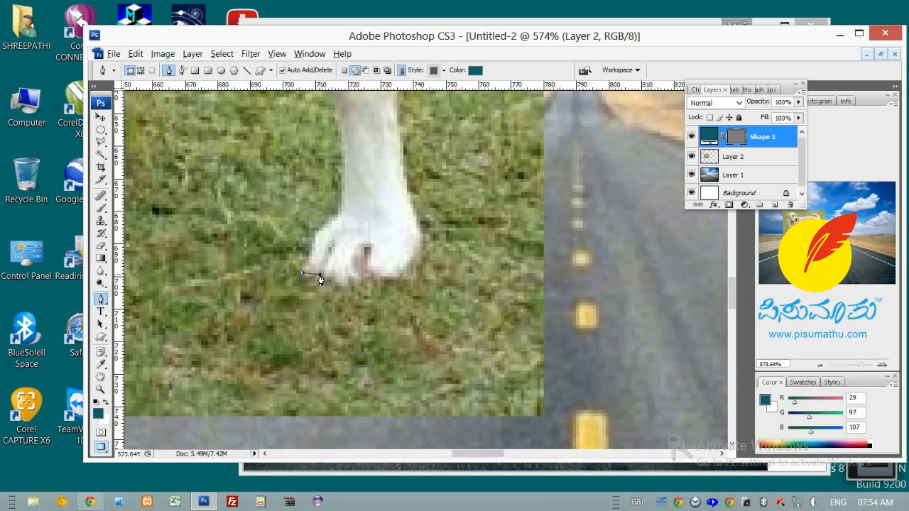
drag(320, 276, 334, 271)
mouse_move(334, 271)
mouse_down()
mouse_move(398, 229)
mouse_move(342, 269)
mouse_up()
click(353, 235)
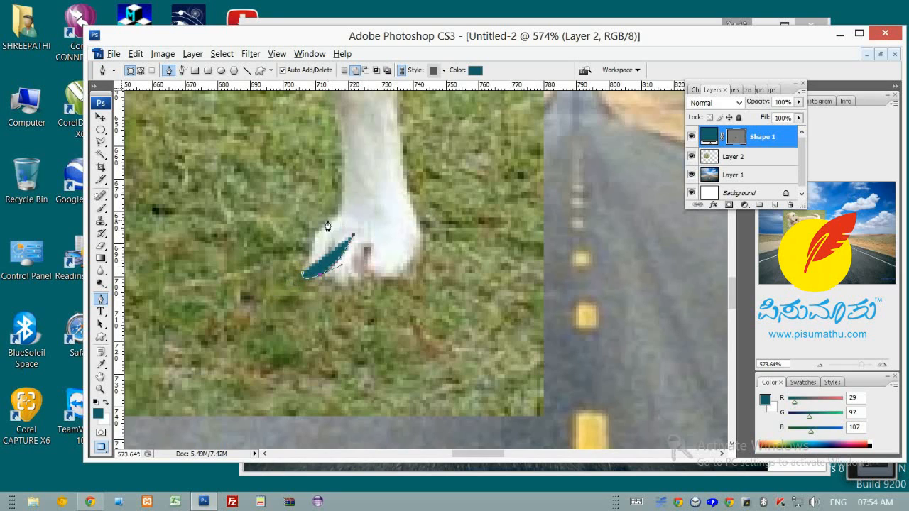
click(330, 220)
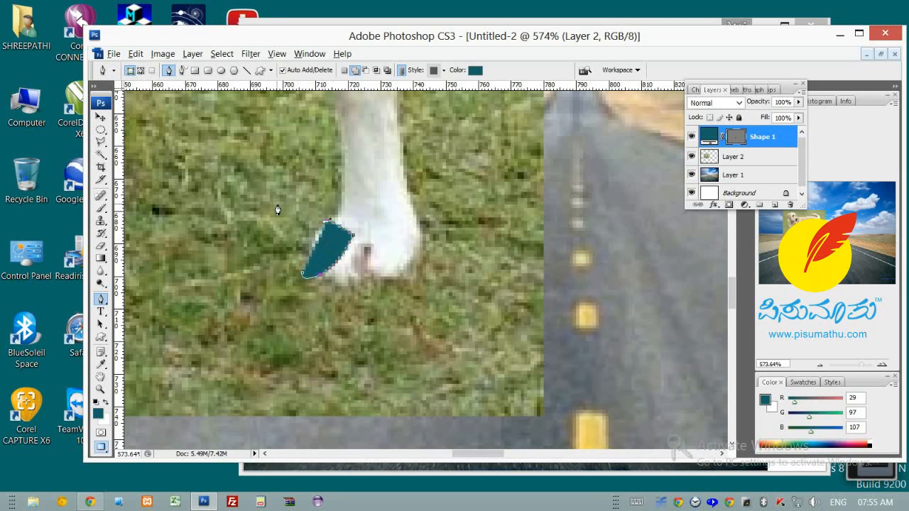
Set the Pen tool to Paths mode and delete the Shape 1 layer.
click(140, 71)
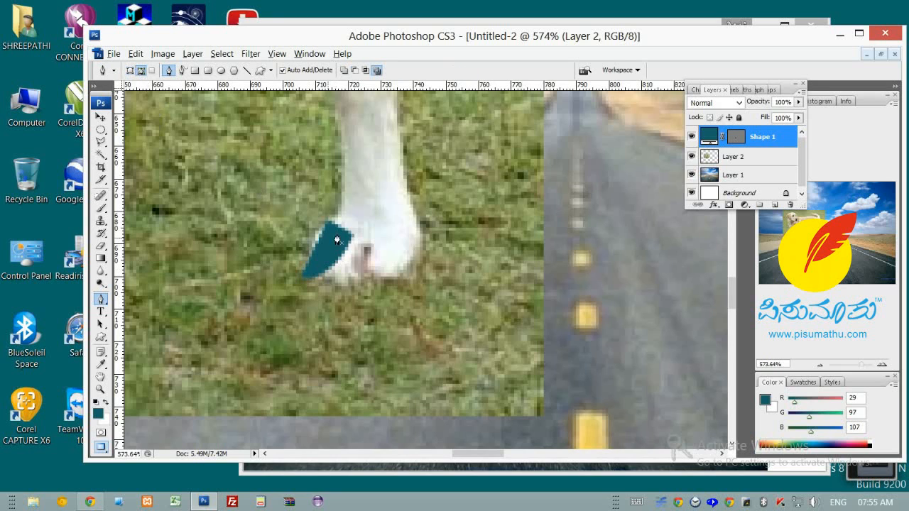
click(102, 118)
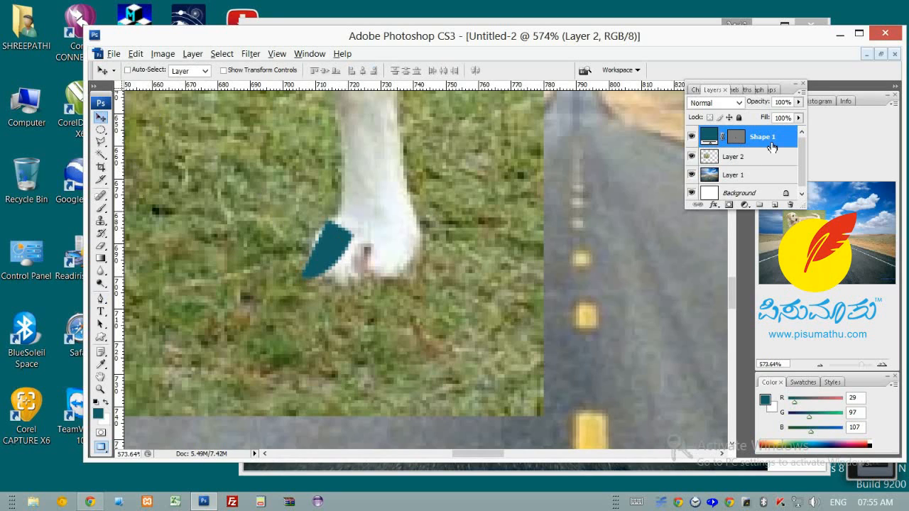
drag(780, 136, 791, 205)
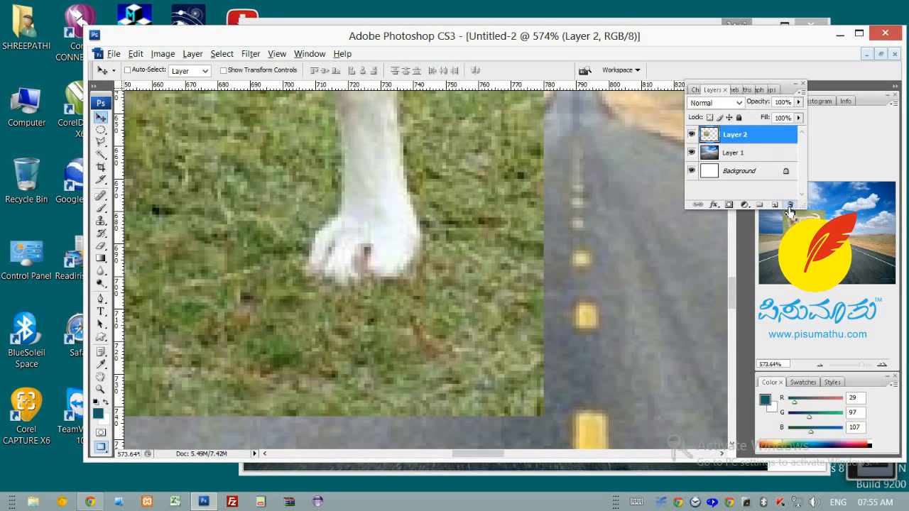
click(691, 134)
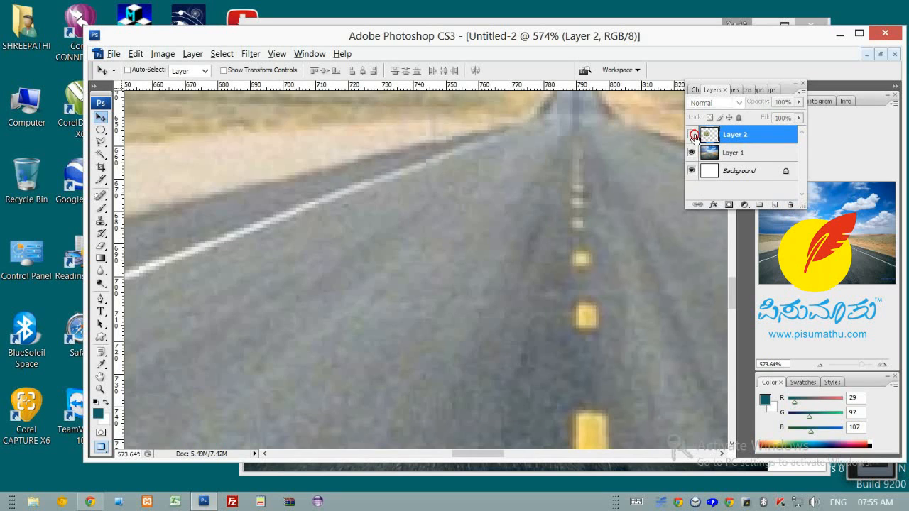
click(692, 135)
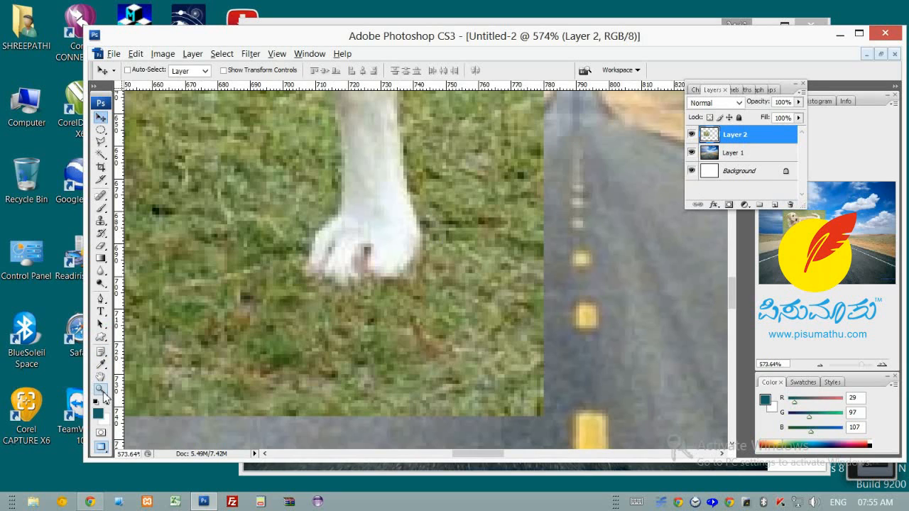
Start a Pen tool path on Layer 2 above the hind paw's toes and trace curves around the paw to its heel.
click(102, 301)
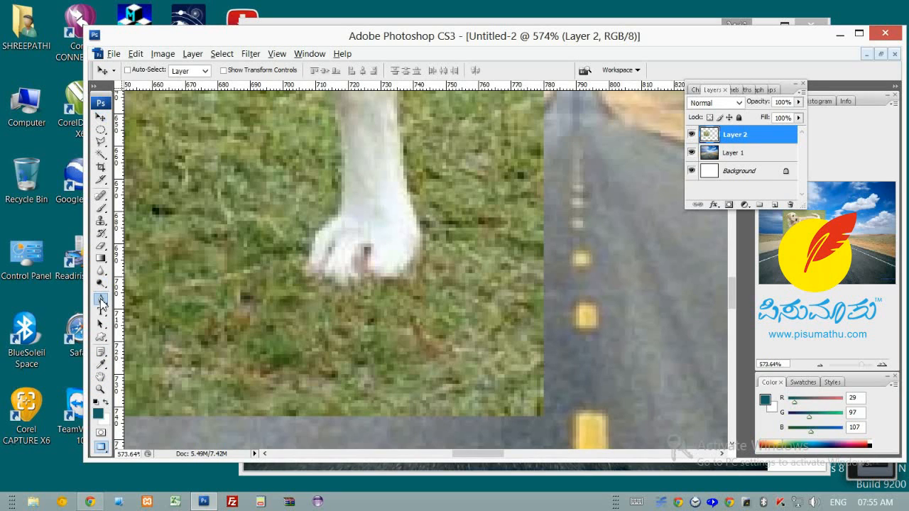
click(336, 215)
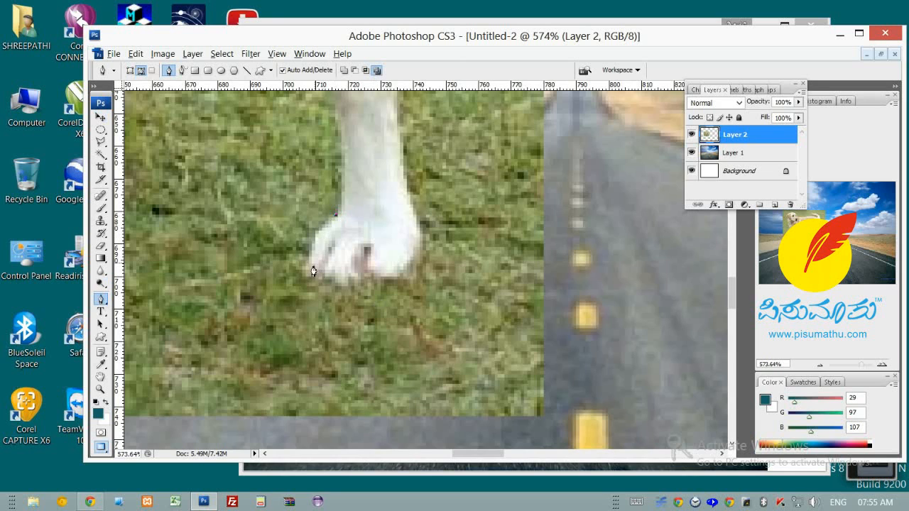
drag(306, 274, 315, 305)
drag(319, 274, 332, 266)
click(318, 274)
drag(365, 276, 397, 252)
drag(419, 256, 442, 220)
drag(407, 190, 383, 142)
Continue the path from the heel up the back edge of the lower hind leg to the hock joint.
scroll(410, 206, up, 2)
scroll(410, 217, up, 1)
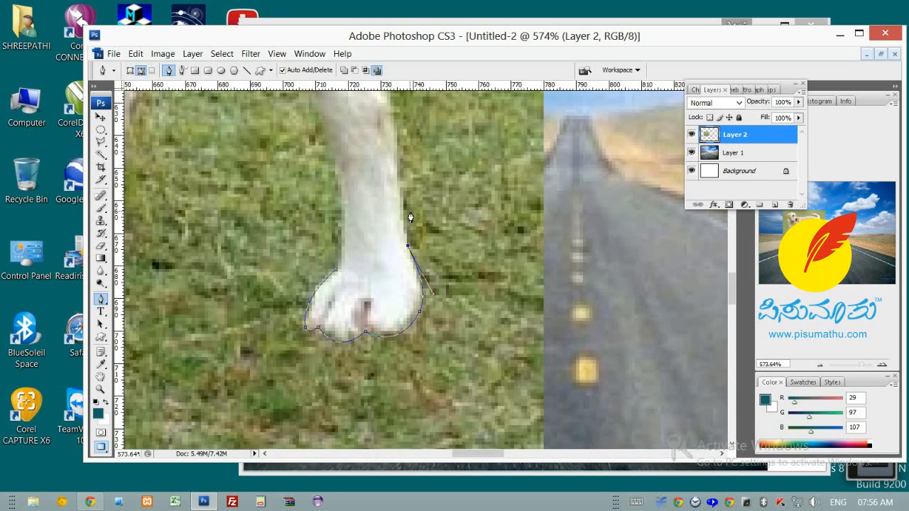
scroll(491, 218, up, 4)
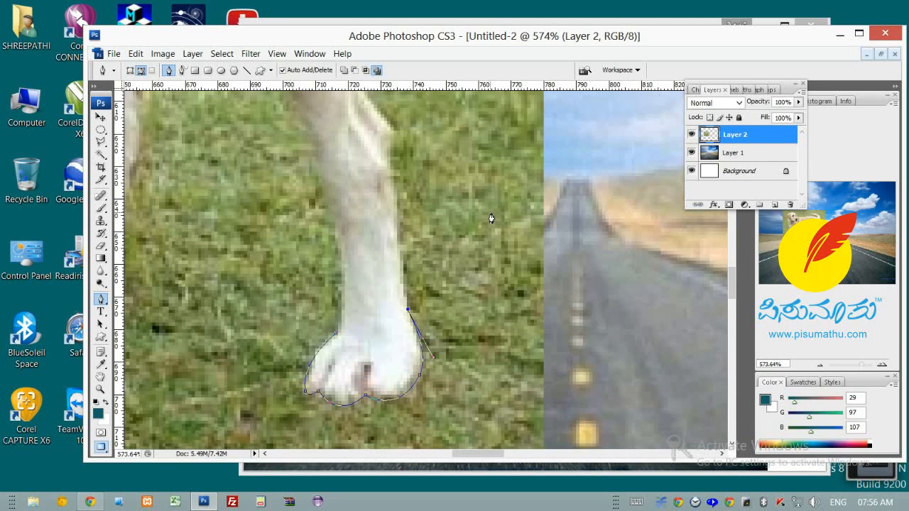
scroll(491, 218, down, 4)
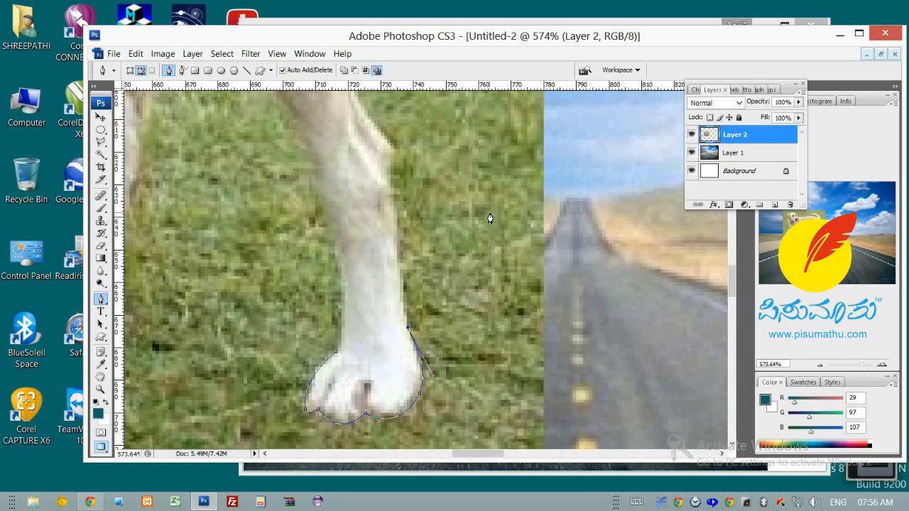
scroll(490, 218, up, 2)
scroll(490, 218, up, 2)
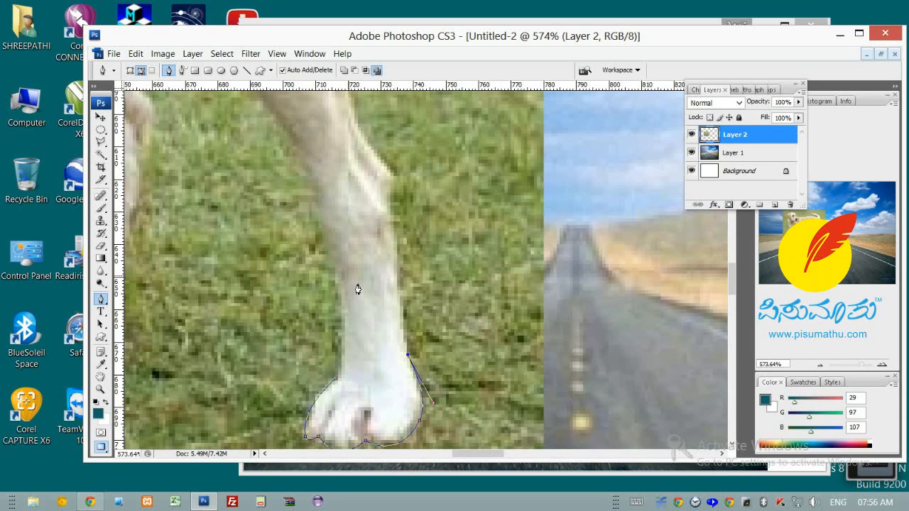
click(397, 282)
click(393, 223)
click(389, 199)
click(394, 179)
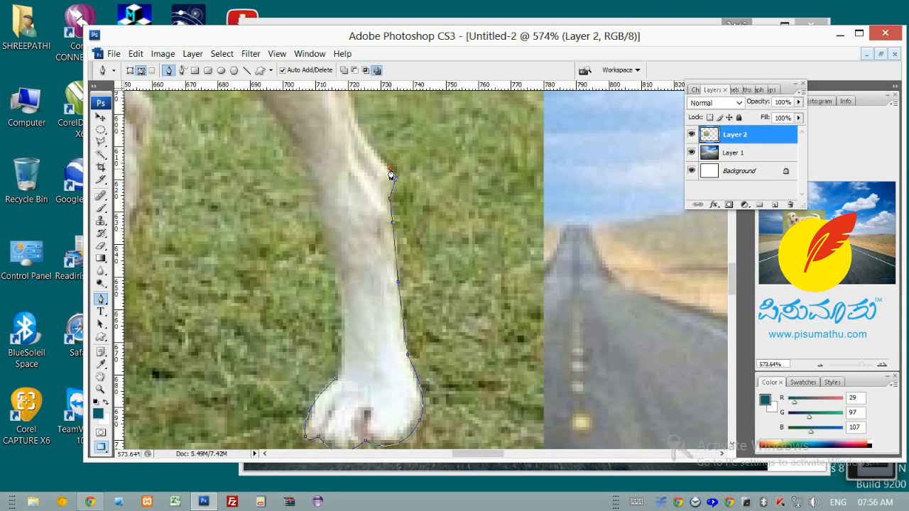
Extend the path from the hock with a curved segment along the back edge of the upper hind leg.
scroll(418, 183, up, 1)
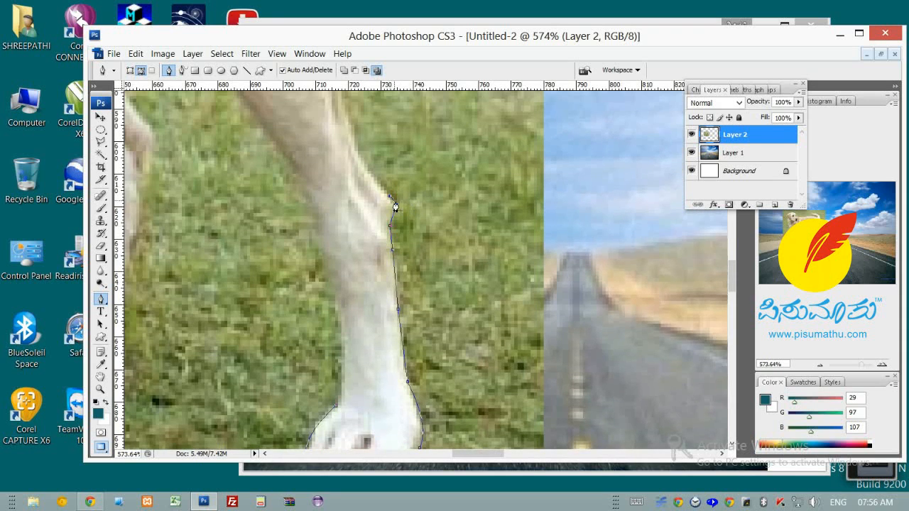
scroll(395, 207, up, 4)
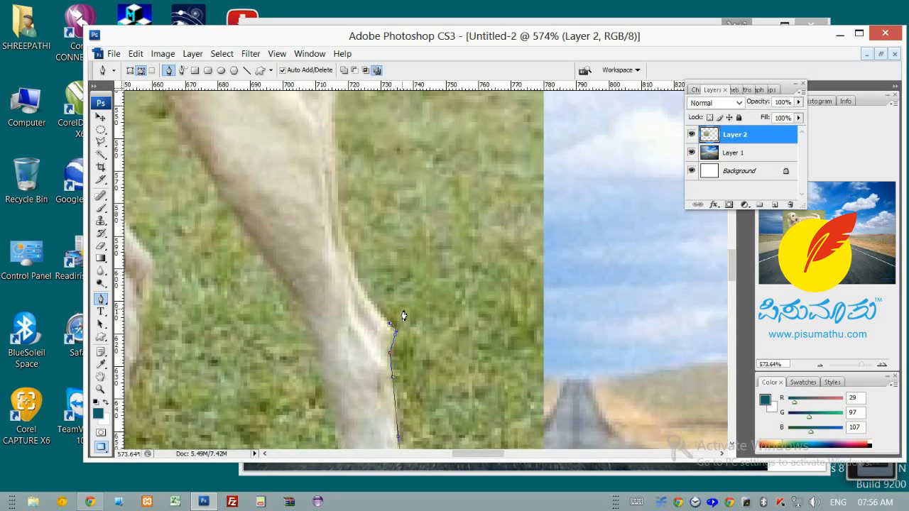
scroll(403, 315, up, 1)
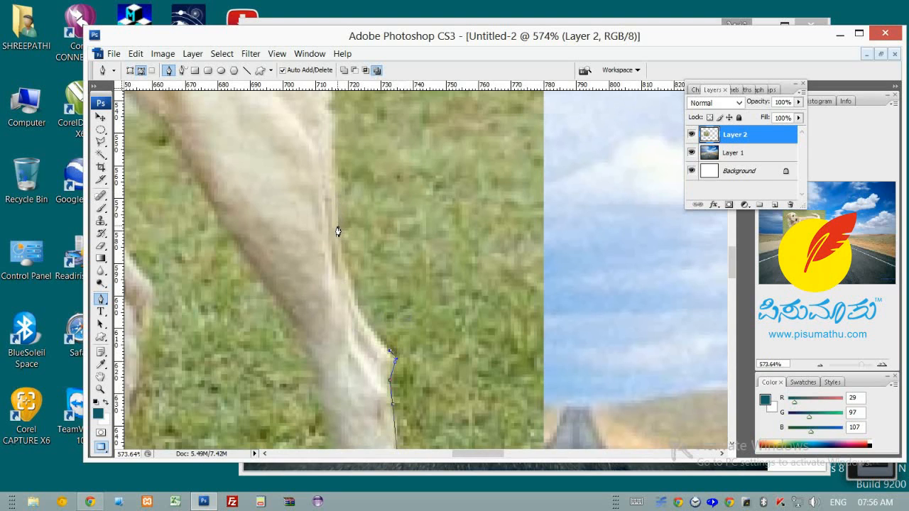
drag(337, 226, 331, 143)
click(339, 232)
Trace the path up the rear edge of the thigh and rump to just below the tail.
scroll(386, 263, up, 5)
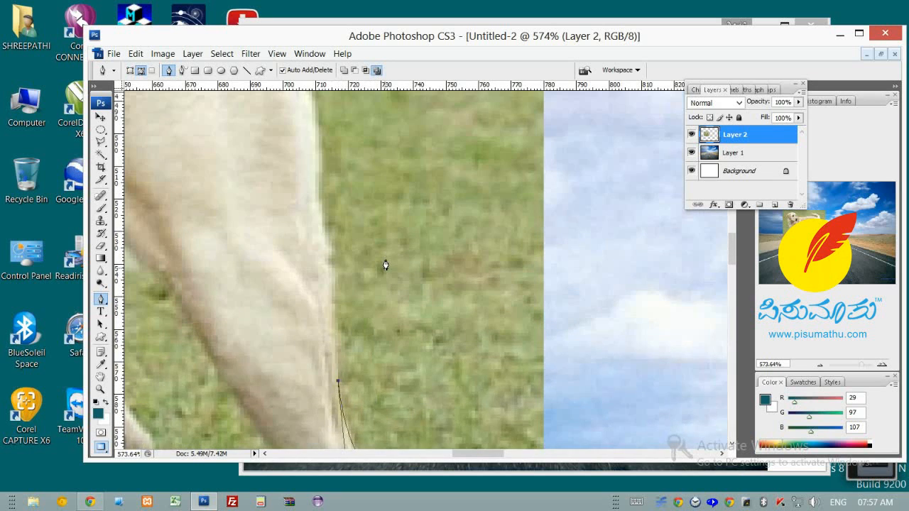
scroll(385, 265, up, 1)
click(333, 339)
drag(331, 287, 324, 260)
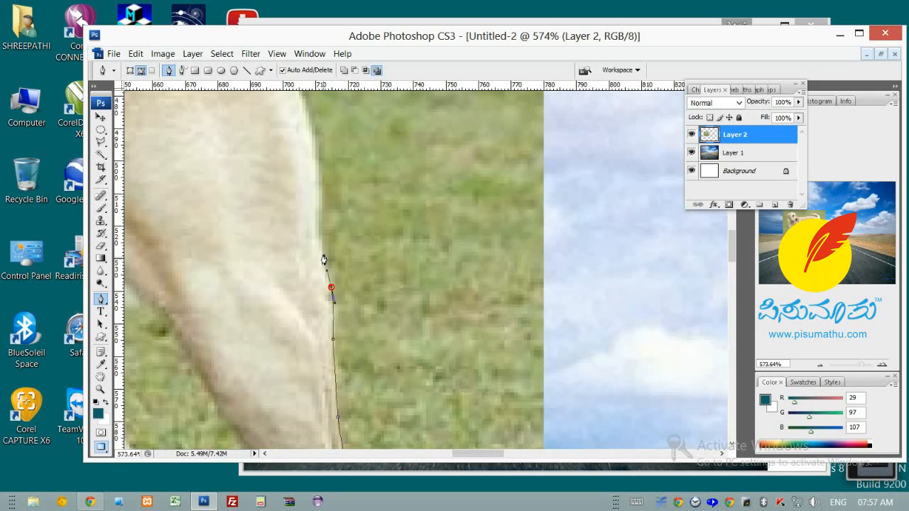
drag(317, 221, 324, 197)
scroll(375, 233, up, 3)
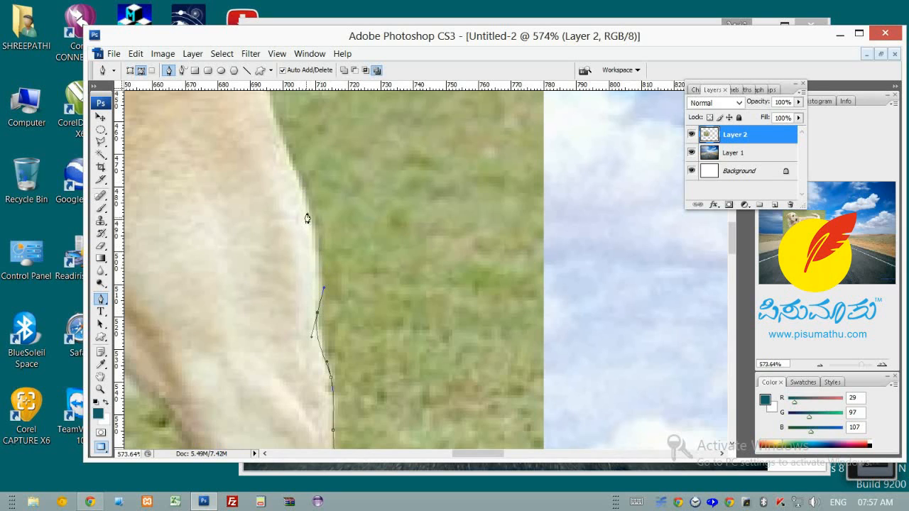
drag(306, 199, 292, 162)
scroll(347, 258, up, 4)
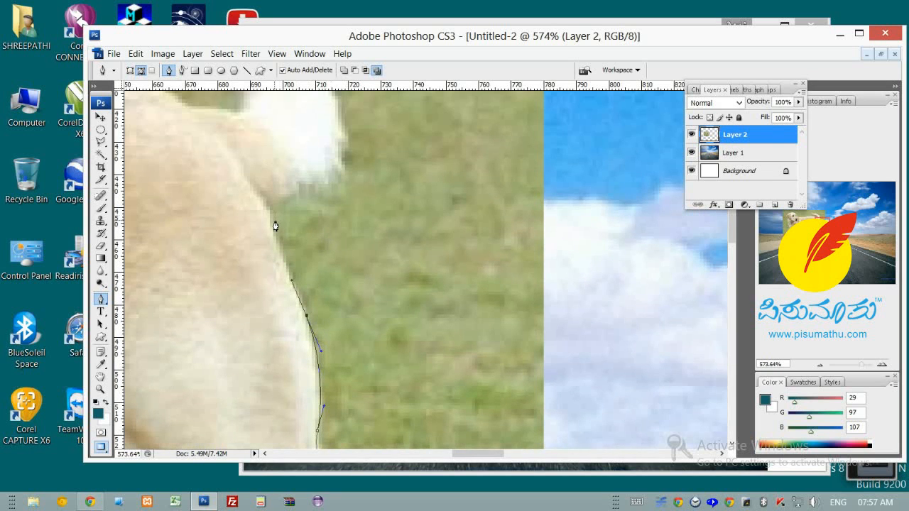
click(273, 220)
Trace the path around the white tail tip and along the tail's outer upper curve.
scroll(333, 251, up, 3)
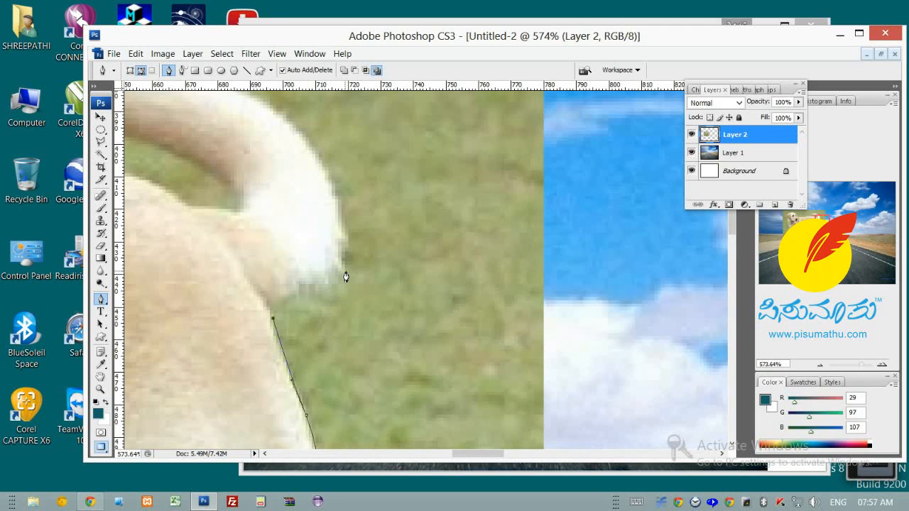
drag(302, 288, 326, 282)
drag(344, 247, 345, 234)
click(331, 178)
scroll(390, 242, up, 3)
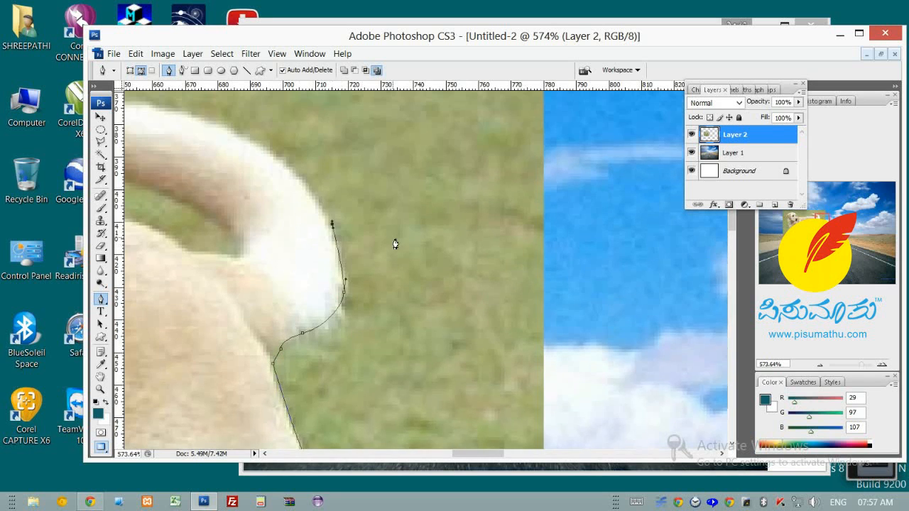
drag(290, 216, 279, 209)
click(235, 178)
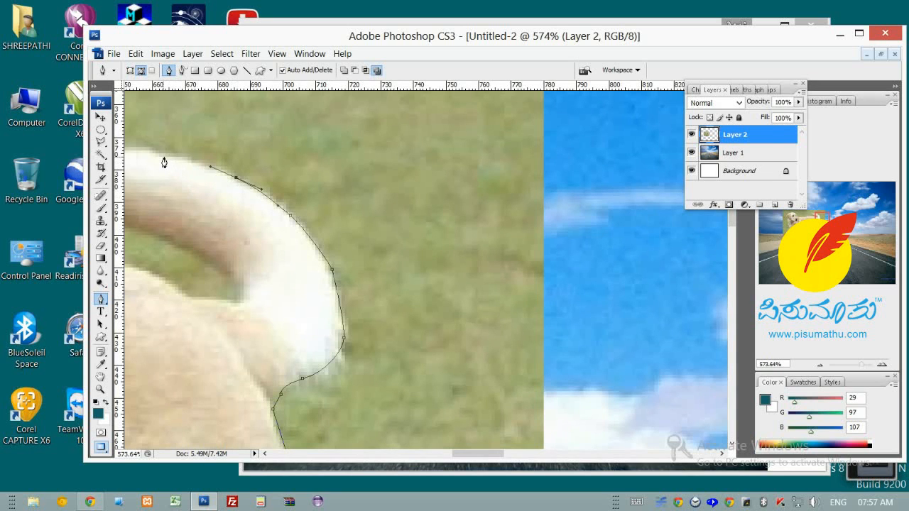
drag(169, 155, 147, 152)
key(h)
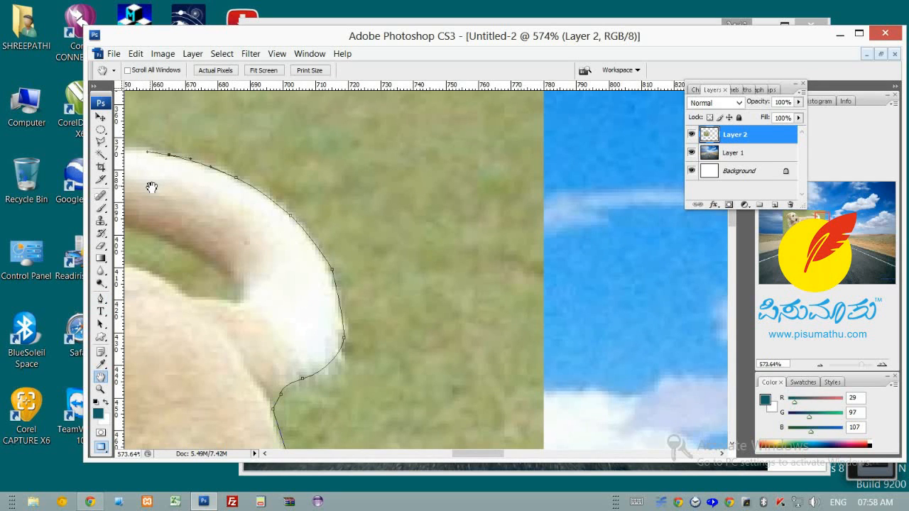
Continue the path along the tail's upper edge and around its pointed end.
drag(151, 187, 493, 219)
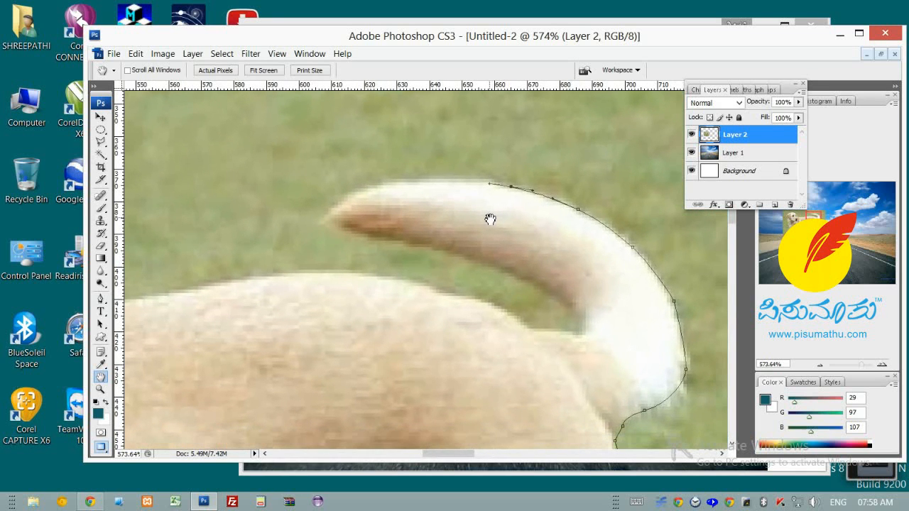
key(p)
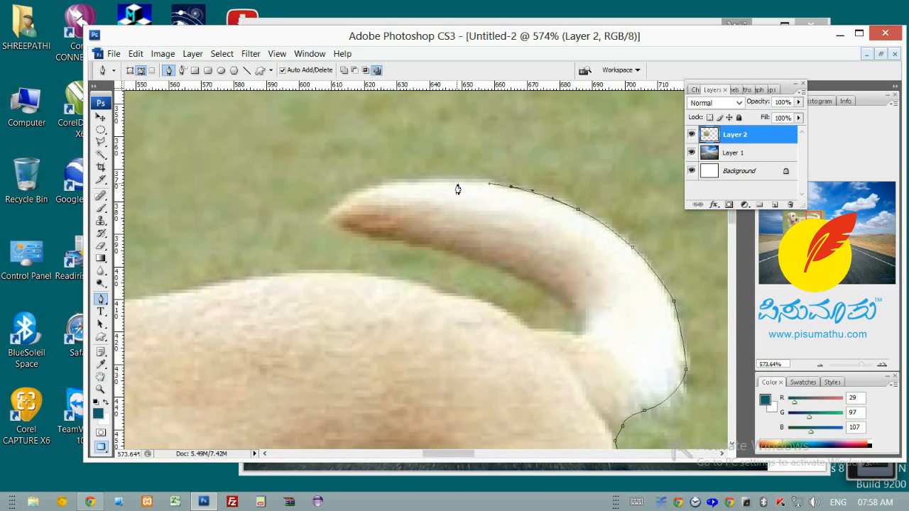
click(425, 184)
click(390, 183)
click(356, 194)
drag(327, 221, 332, 233)
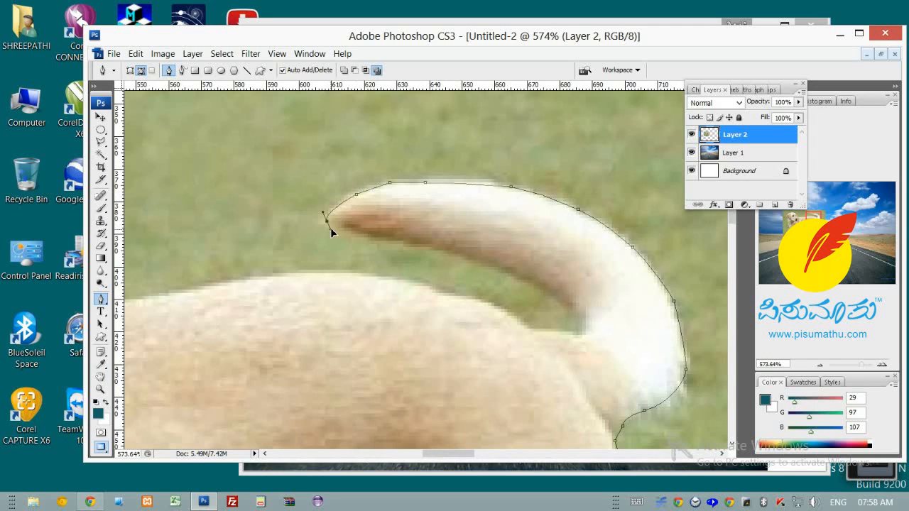
Trace the path along the underside of the tail and around the inner corner at its base.
click(400, 240)
click(462, 252)
click(503, 268)
click(555, 292)
alt+click(580, 325)
drag(558, 333, 522, 331)
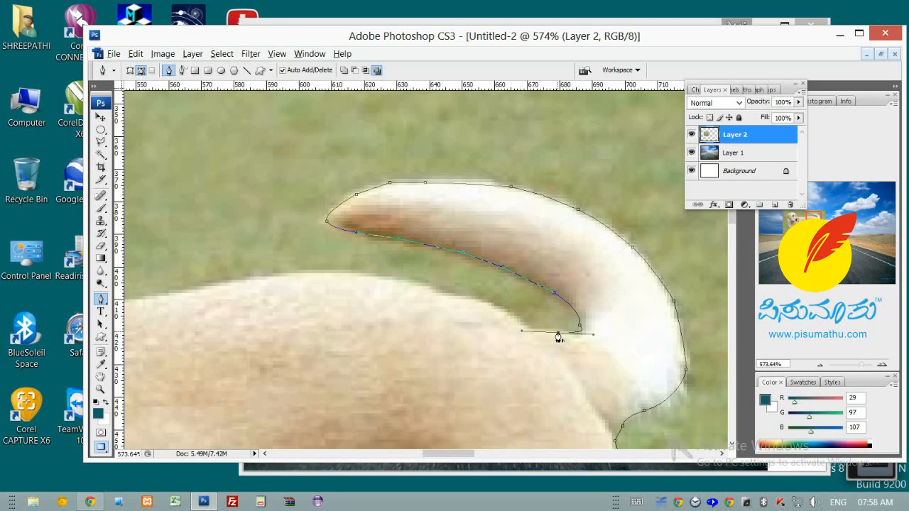
Continue the path from the tail base over the rump to the highest part of the hindquarters.
click(527, 331)
click(497, 306)
click(462, 297)
click(435, 292)
click(389, 278)
click(368, 276)
drag(304, 272, 270, 277)
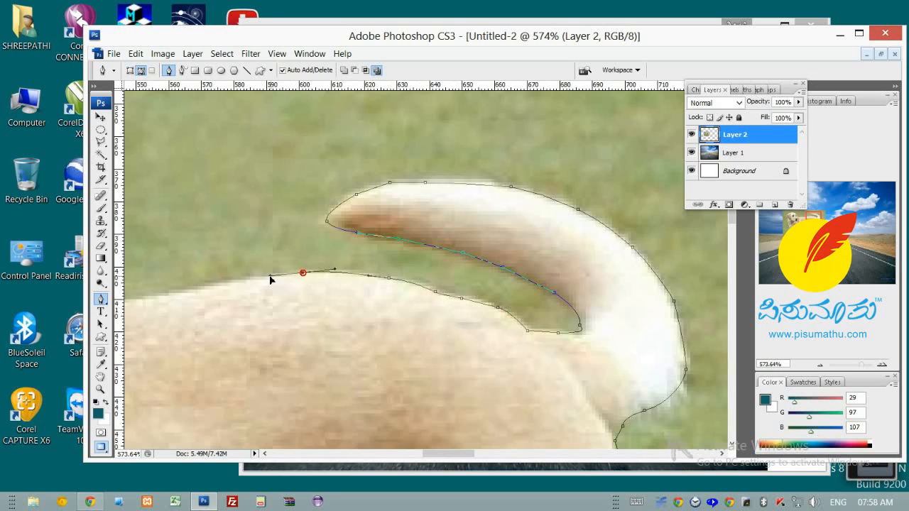
Extend the path along the dog's back, through its dip, towards the neck.
click(222, 285)
drag(163, 296, 208, 288)
key(space)
drag(277, 329, 597, 296)
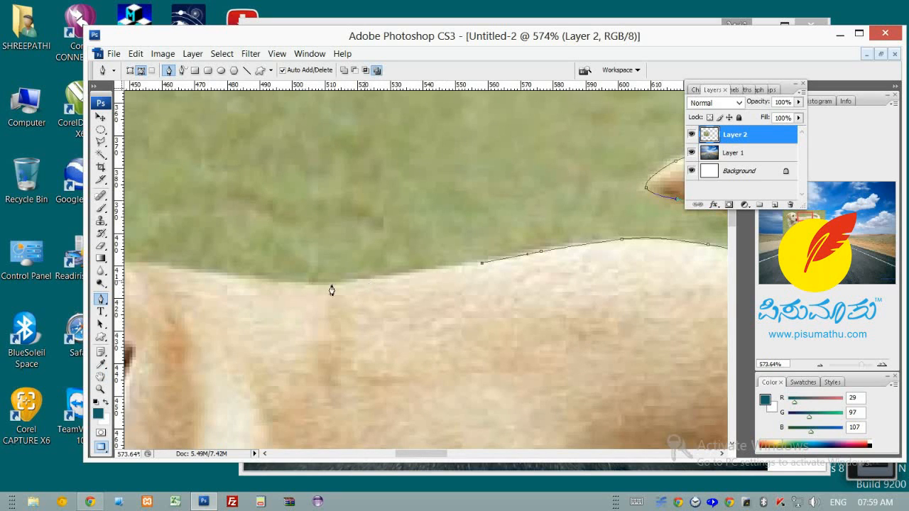
click(368, 281)
click(283, 282)
click(180, 272)
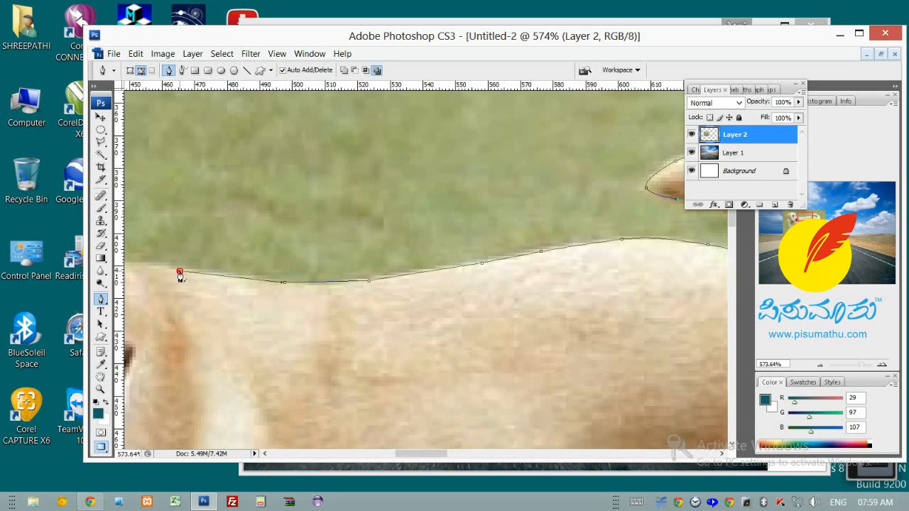
Trace the path from the shoulders to the head and up the edge of the face beside the far eye.
key(space)
drag(178, 294, 524, 294)
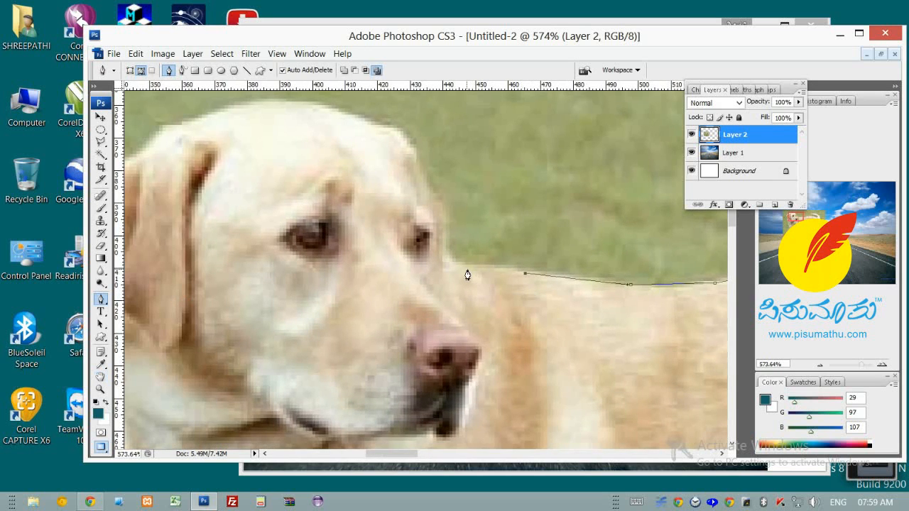
click(464, 266)
click(448, 254)
click(444, 228)
drag(440, 199, 434, 192)
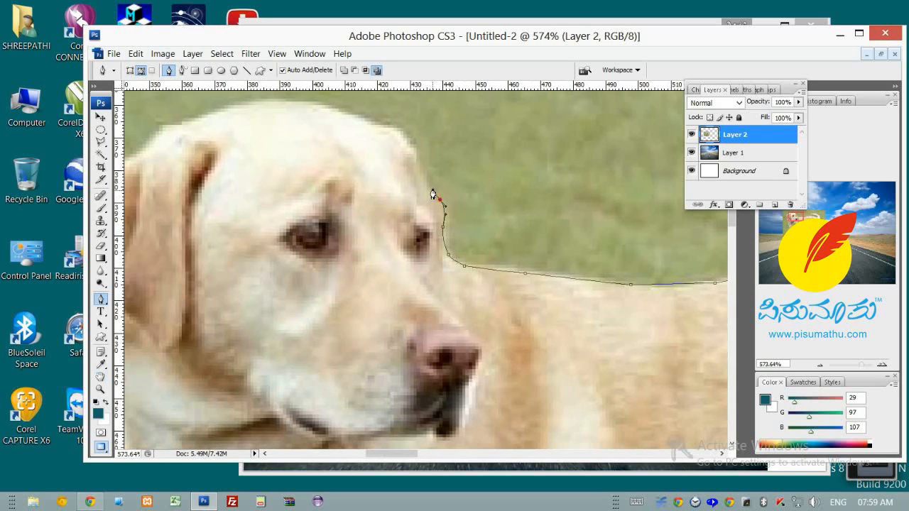
click(412, 147)
click(399, 128)
drag(386, 124, 376, 119)
key(ctrl+z)
key(ctrl+z)
key(ctrl+alt+z)
Trace the path around the brow and over the top of the head towards the ear.
drag(416, 156, 386, 127)
drag(371, 122, 345, 115)
scroll(320, 107, up, 1)
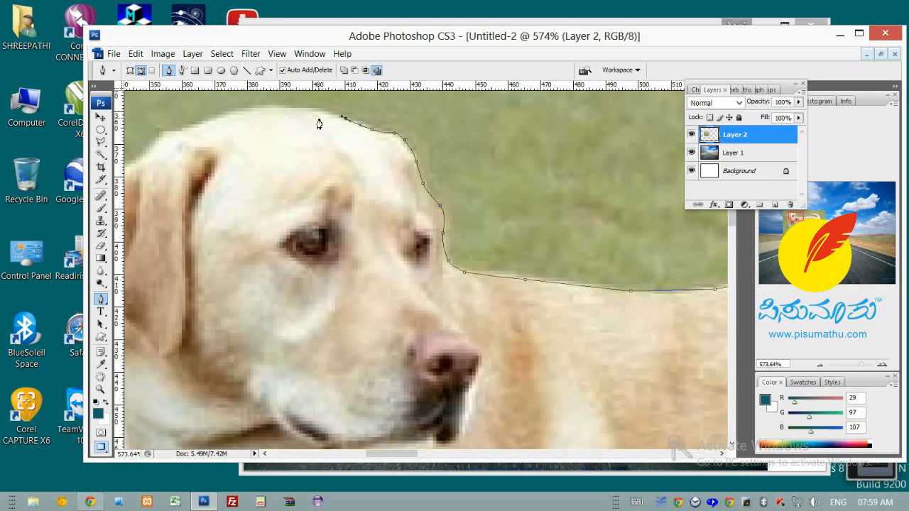
scroll(308, 112, up, 1)
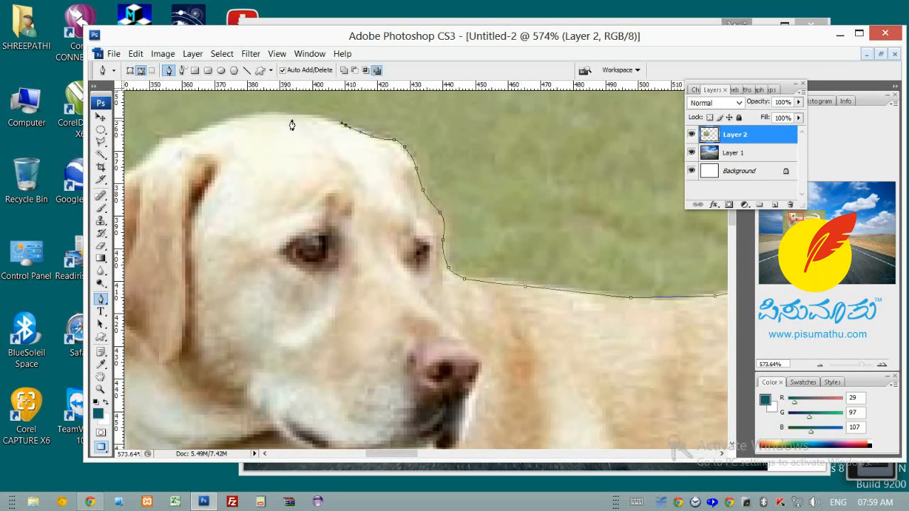
click(262, 112)
drag(186, 137, 155, 148)
Dismiss the alarm and trace the path around the outer edge of the ear down to the neck.
key(space)
drag(215, 191, 471, 216)
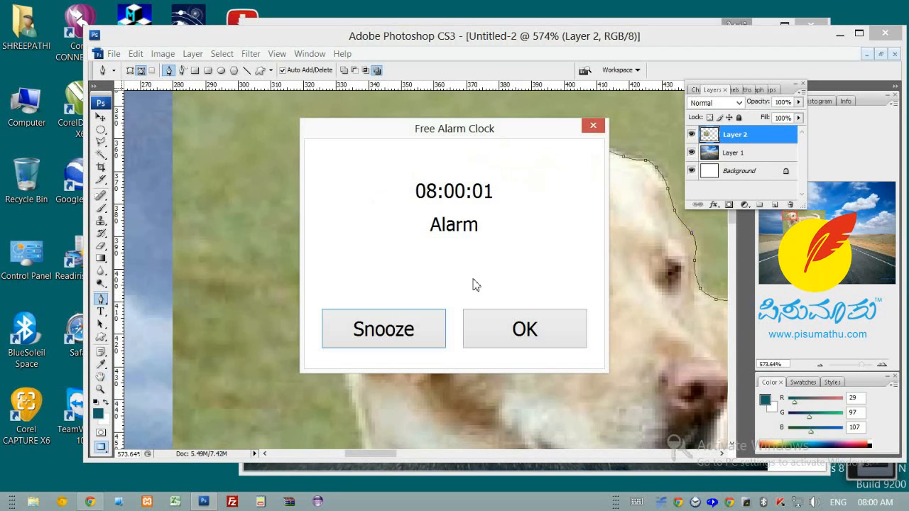
click(490, 327)
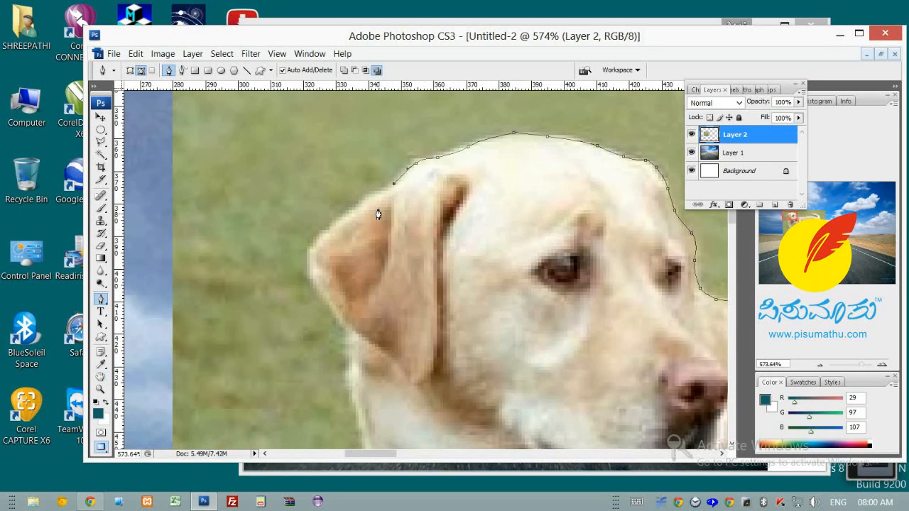
drag(320, 234, 309, 264)
click(310, 278)
drag(346, 329, 427, 193)
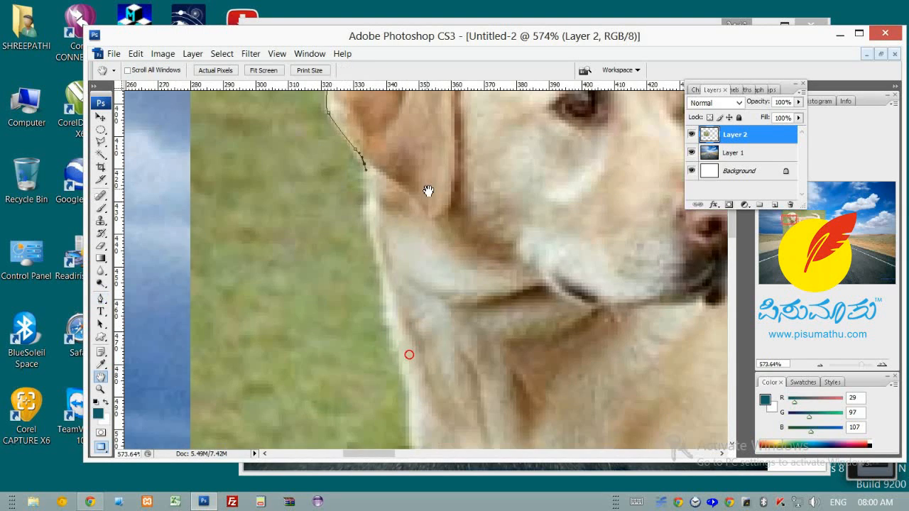
Extend the path from below the ear down the outer edge of the neck.
click(368, 225)
click(381, 279)
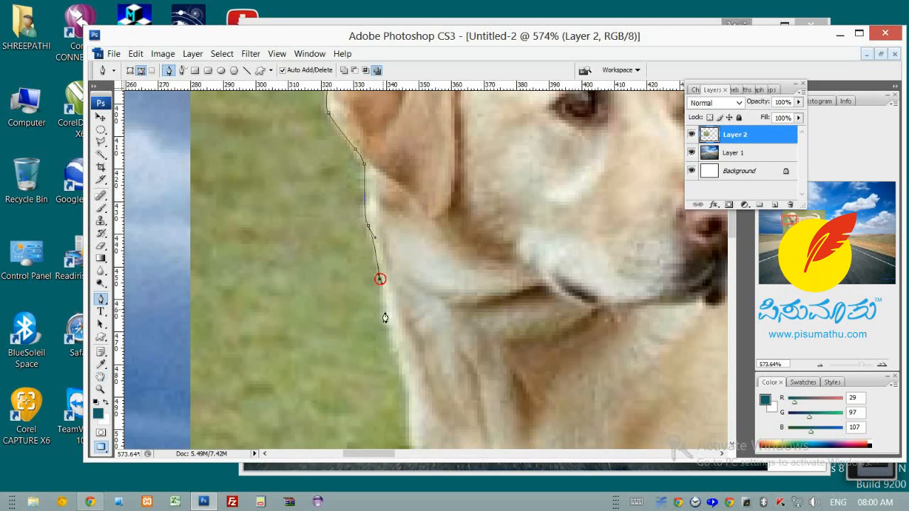
click(388, 329)
click(405, 384)
key(space)
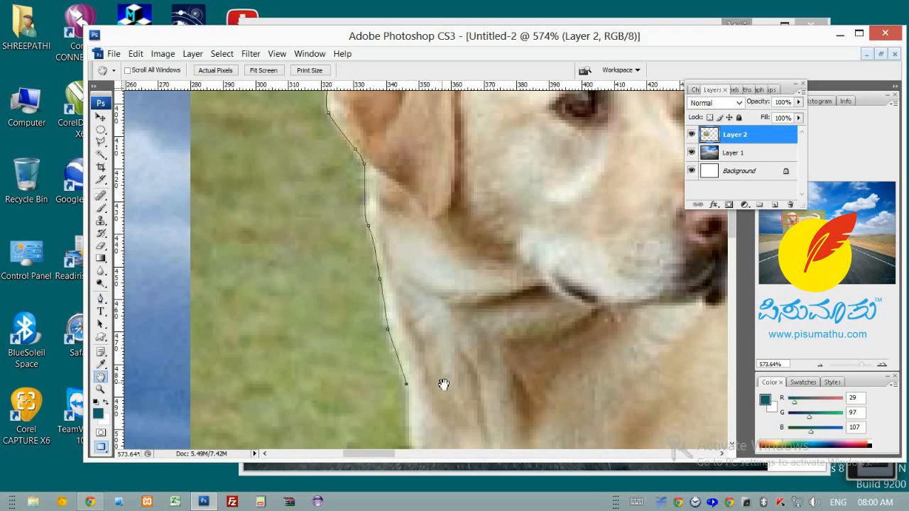
Trace the path down the front of the chest to the top of the far front leg.
drag(458, 404, 355, 208)
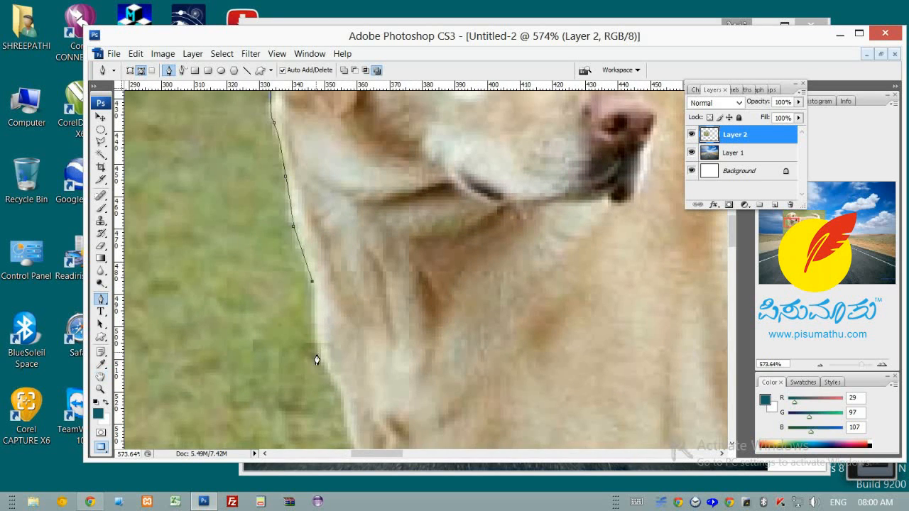
drag(320, 358, 398, 215)
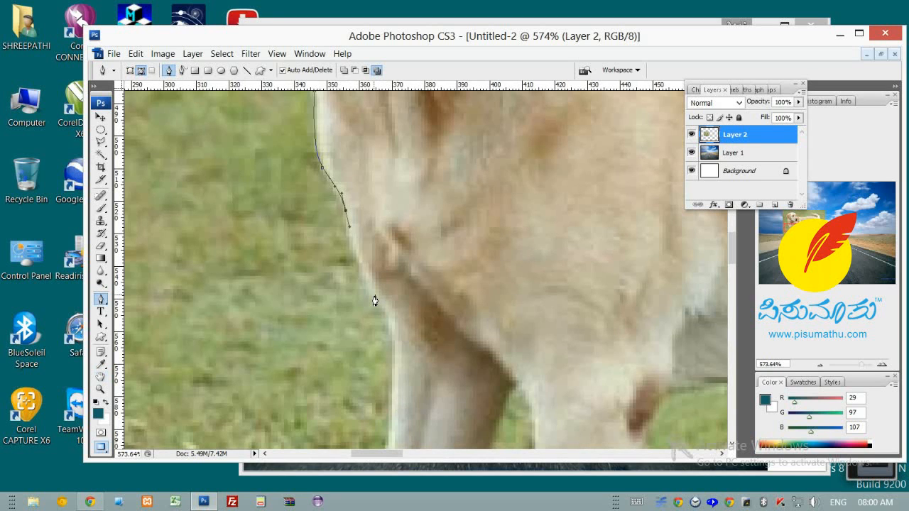
drag(375, 296, 392, 347)
Continue the path down the front edge of the far front leg.
key(space)
drag(432, 376, 421, 231)
drag(403, 287, 402, 304)
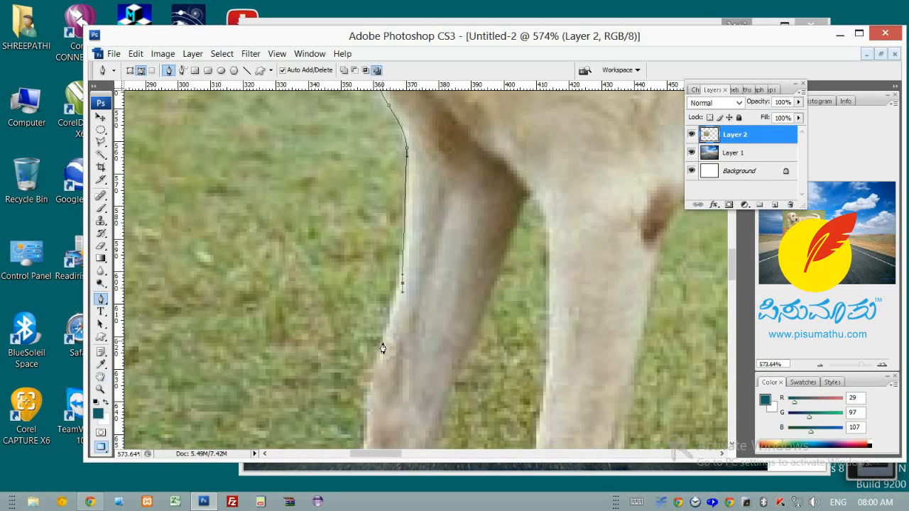
drag(381, 345, 381, 364)
Trace the path around the far front paw and up the leg's back edge past the dewclaw.
key(space)
drag(368, 428, 381, 238)
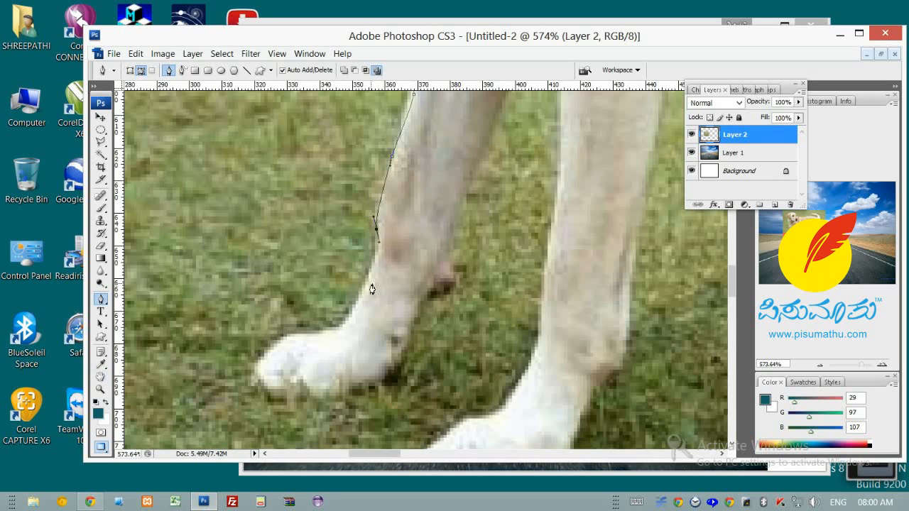
drag(364, 290, 277, 339)
drag(255, 373, 257, 378)
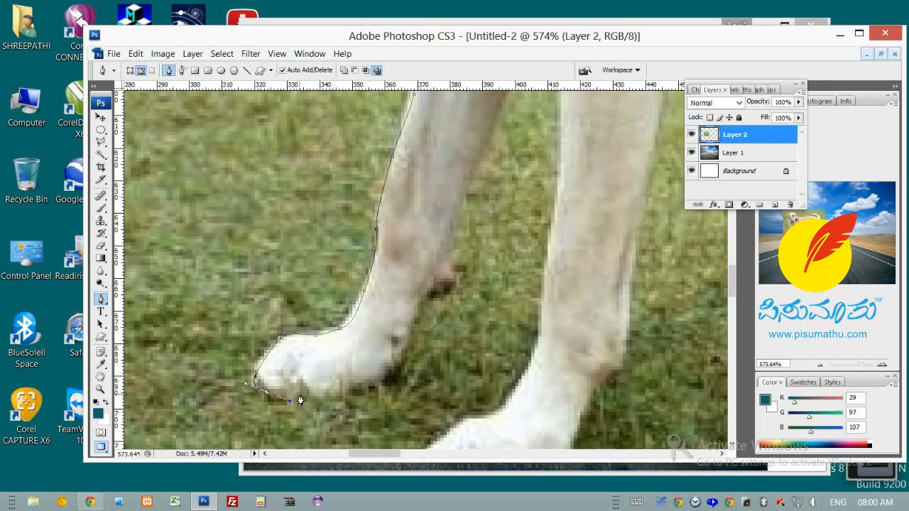
drag(361, 390, 375, 391)
drag(407, 351, 452, 214)
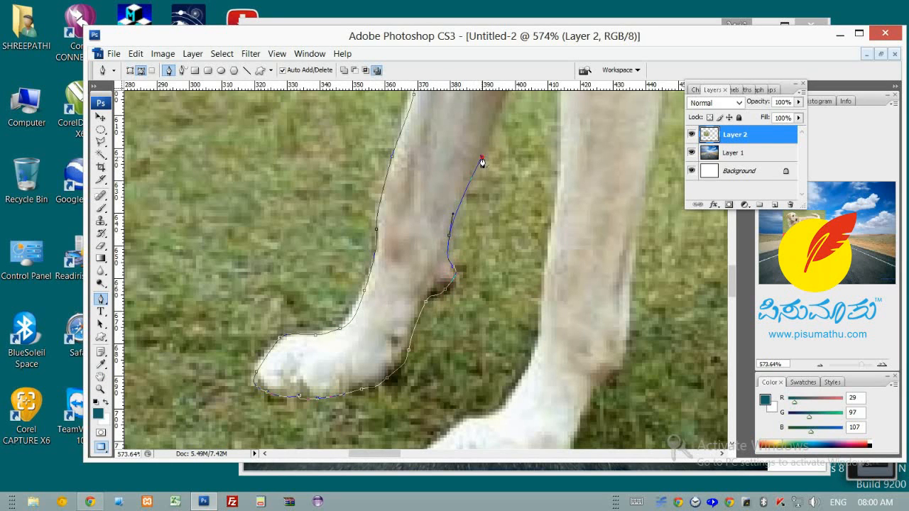
Continue the path up the far front leg's back edge and over the gap onto the near front leg.
key(space)
drag(483, 166, 410, 272)
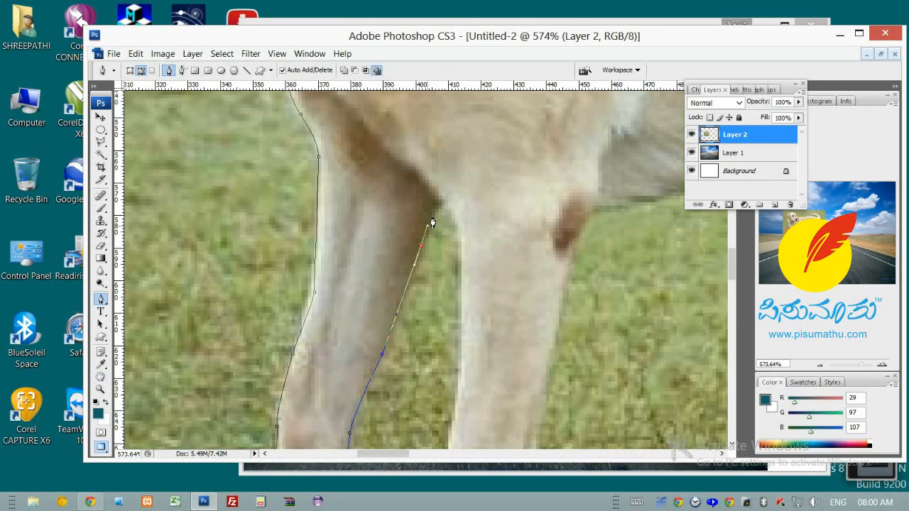
click(461, 275)
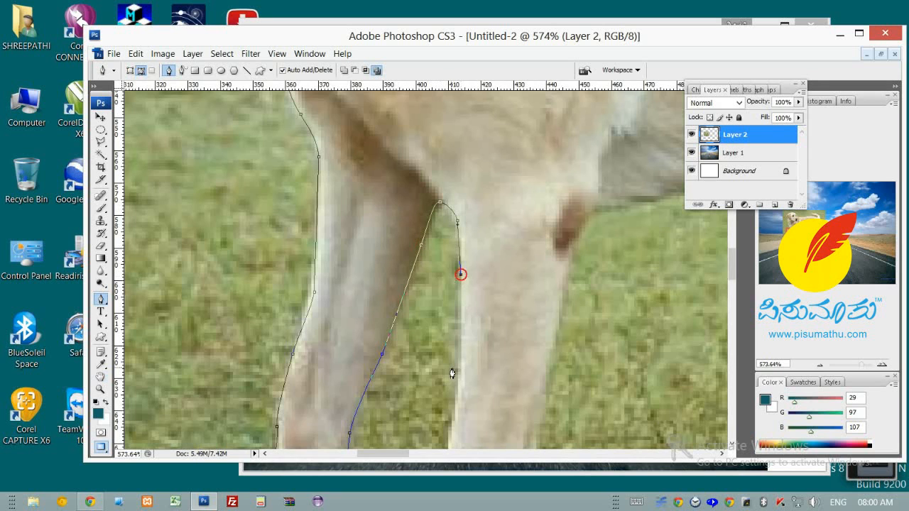
Trace the path down the front edge of the near front leg and around the paw to its heel.
key(space)
drag(476, 412, 480, 259)
click(470, 287)
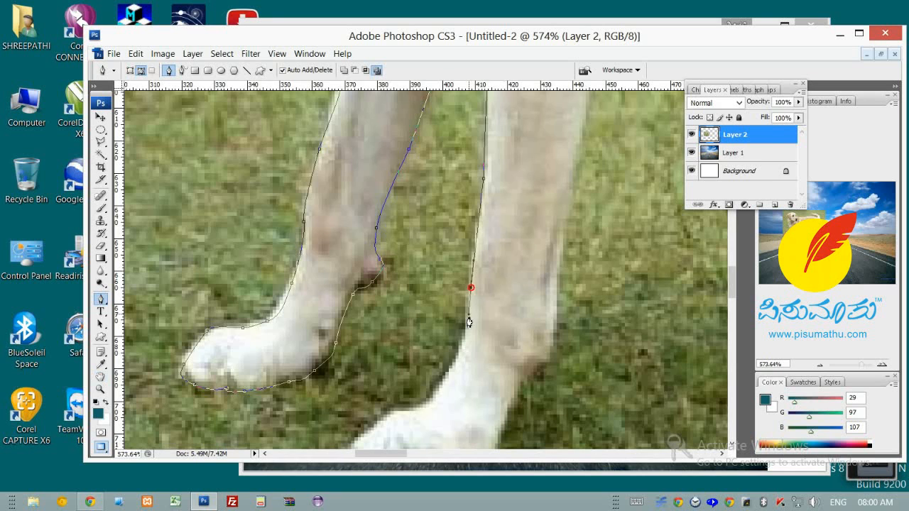
click(463, 334)
drag(414, 409, 553, 289)
Trace the path from the heel up the back edge of the near front leg to the elbow.
key(space)
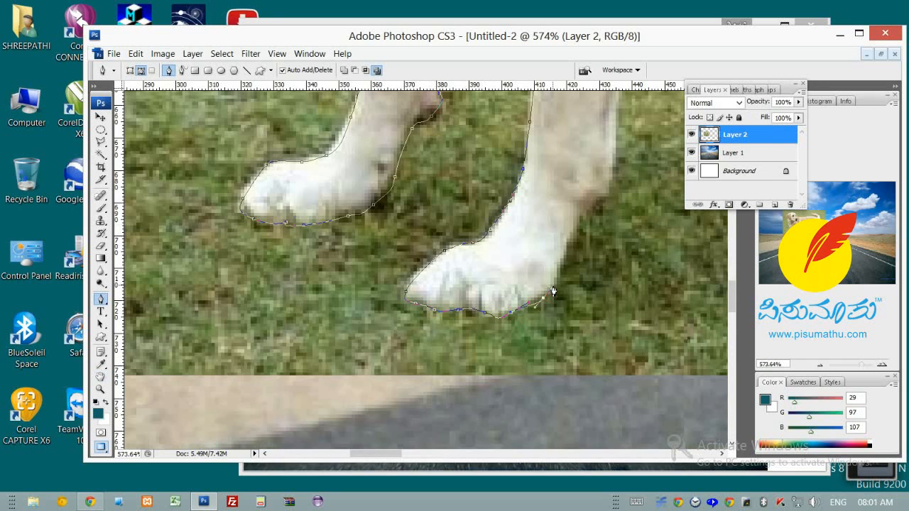
drag(569, 243, 573, 236)
drag(591, 203, 507, 319)
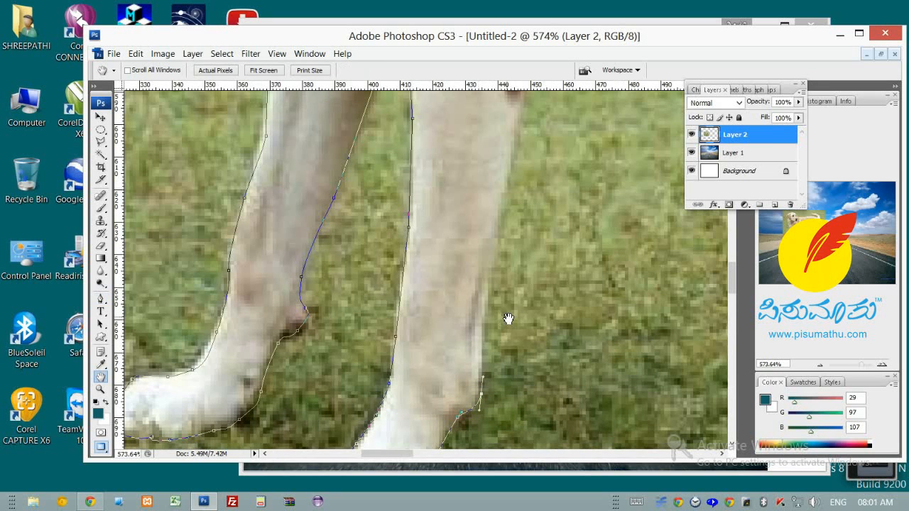
drag(489, 272, 495, 251)
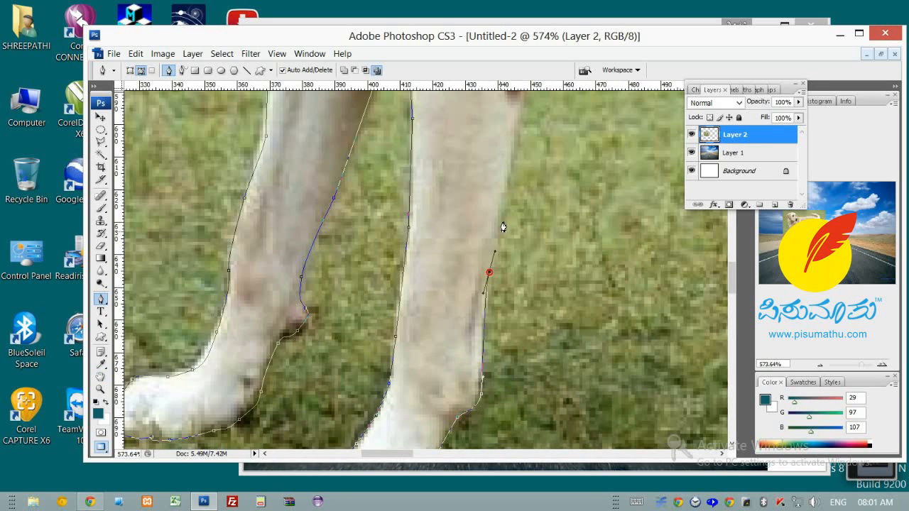
click(511, 146)
drag(534, 134, 483, 351)
click(472, 313)
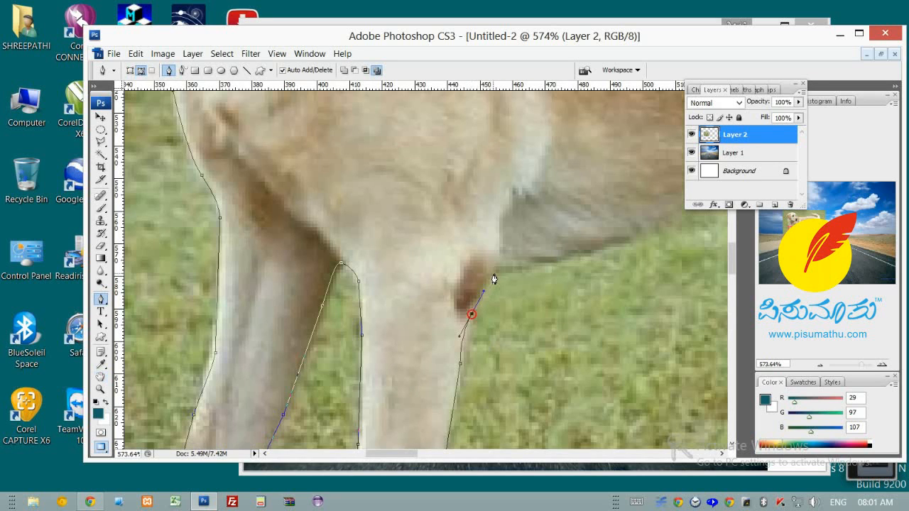
Trace the path from the elbow along the belly to the top of the far hind leg.
drag(492, 273, 554, 263)
drag(608, 250, 350, 325)
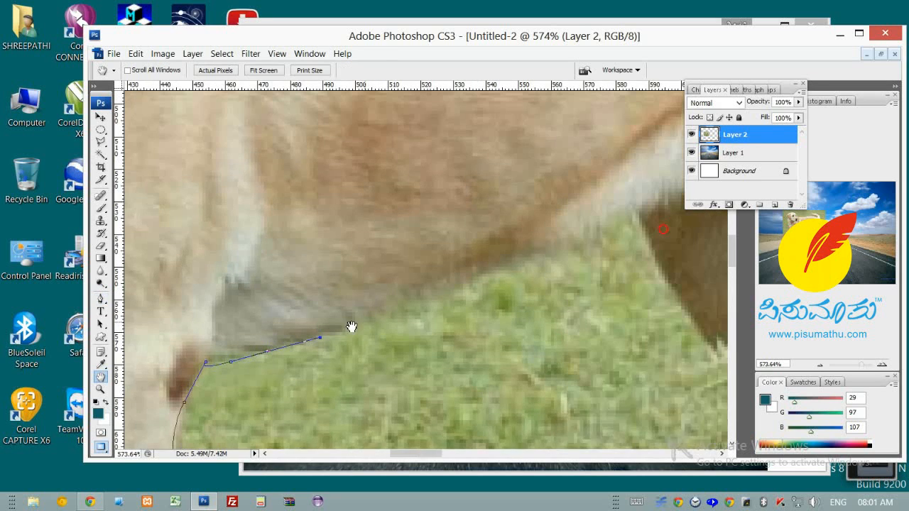
click(422, 289)
drag(462, 277, 475, 273)
drag(539, 259, 553, 254)
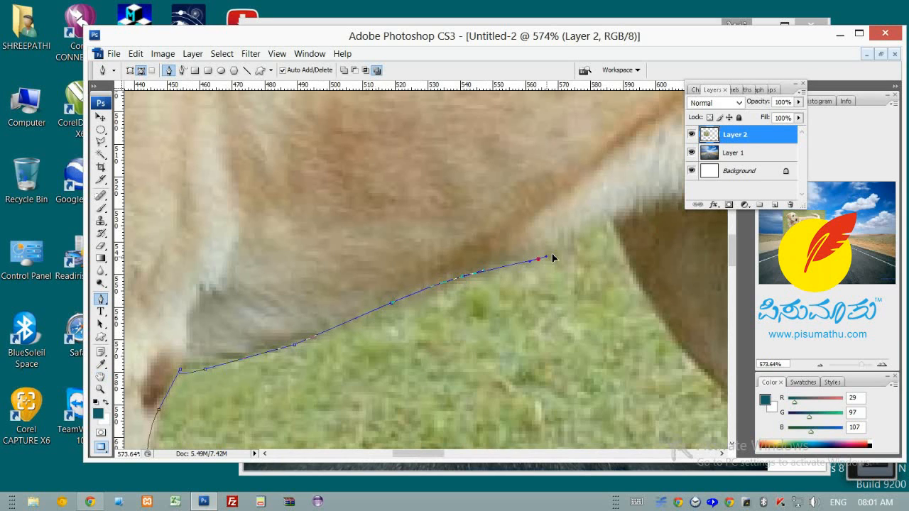
drag(594, 233, 601, 225)
click(614, 218)
Trace the path down the curved front edge of the far hind leg to just above the paw.
drag(627, 258, 279, 283)
drag(329, 315, 386, 274)
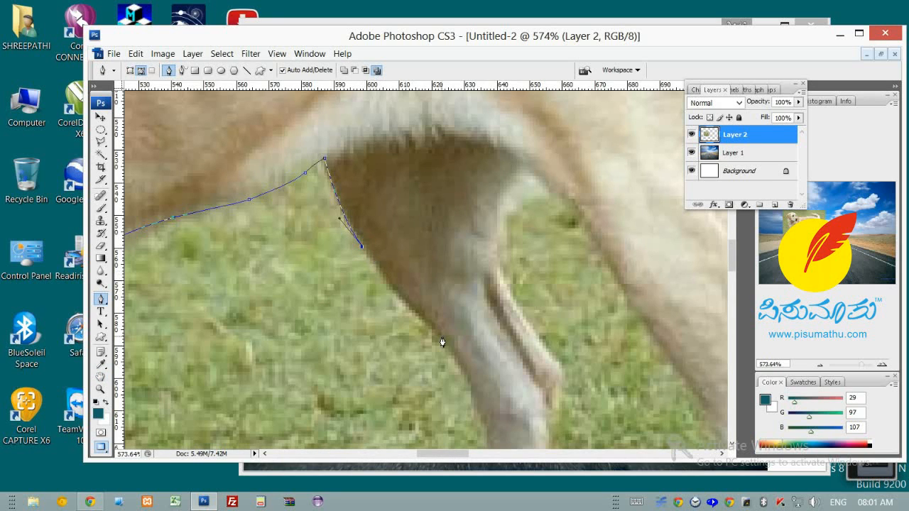
drag(441, 335, 476, 363)
alt+click(441, 335)
scroll(454, 327, down, 3)
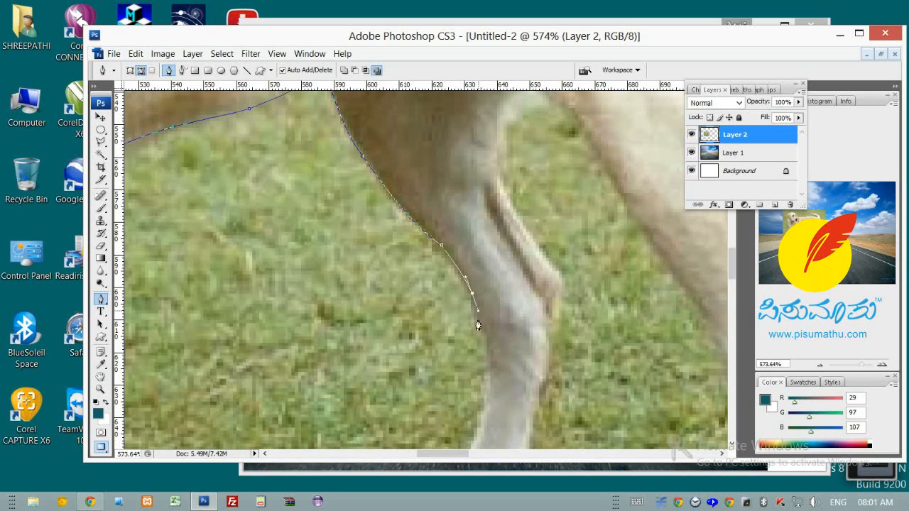
drag(479, 329, 476, 365)
scroll(488, 341, down, 3)
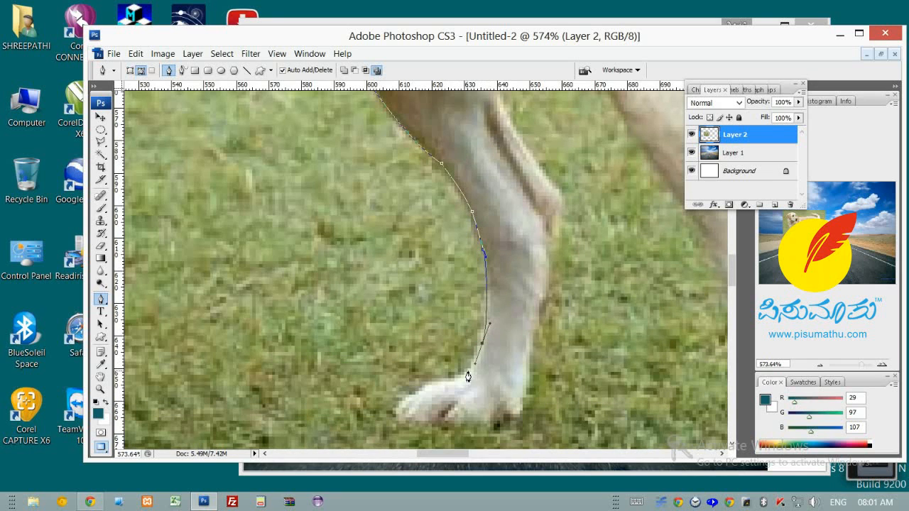
Trace the path around the toes and underside of the far hind paw to its heel.
click(468, 371)
click(451, 382)
click(423, 387)
click(398, 402)
click(401, 422)
click(431, 427)
click(440, 421)
click(461, 427)
click(481, 421)
click(495, 425)
click(513, 417)
click(526, 404)
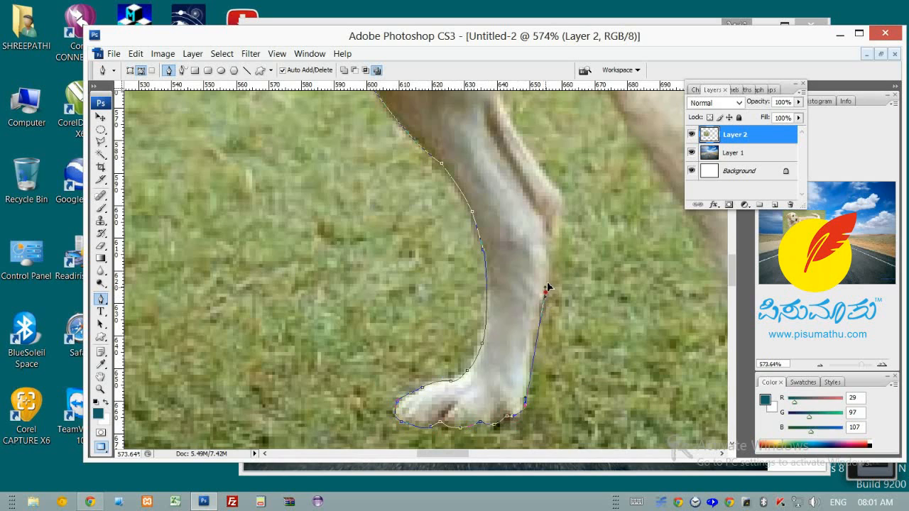
Trace the path from the heel up the back edge of the far hind leg to the hock.
drag(544, 292, 559, 261)
click(551, 243)
click(562, 205)
click(559, 187)
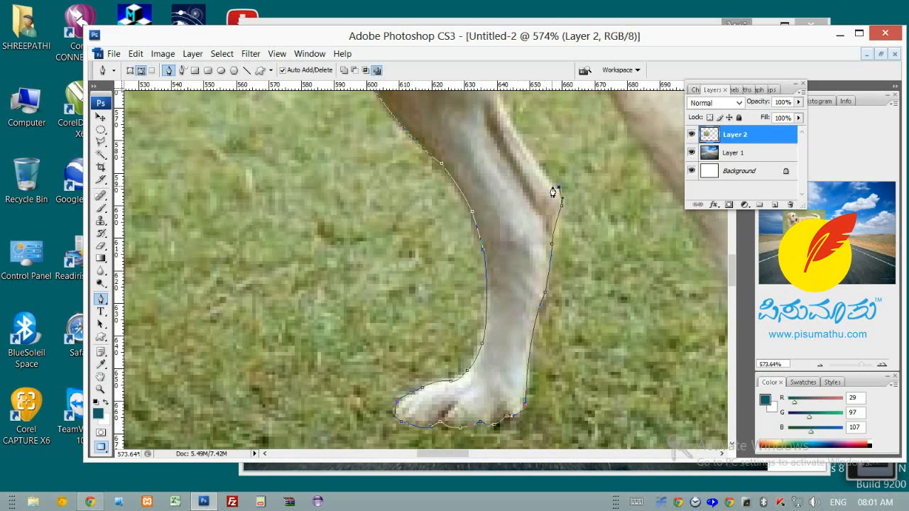
Trace the path from the far hind leg's hock up to the top of the gap between the hind legs.
key(space)
drag(568, 165, 469, 336)
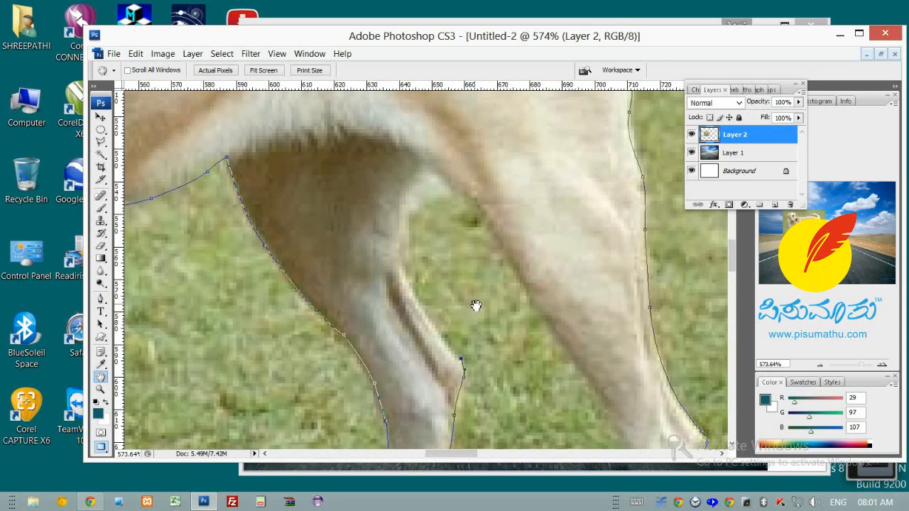
click(436, 332)
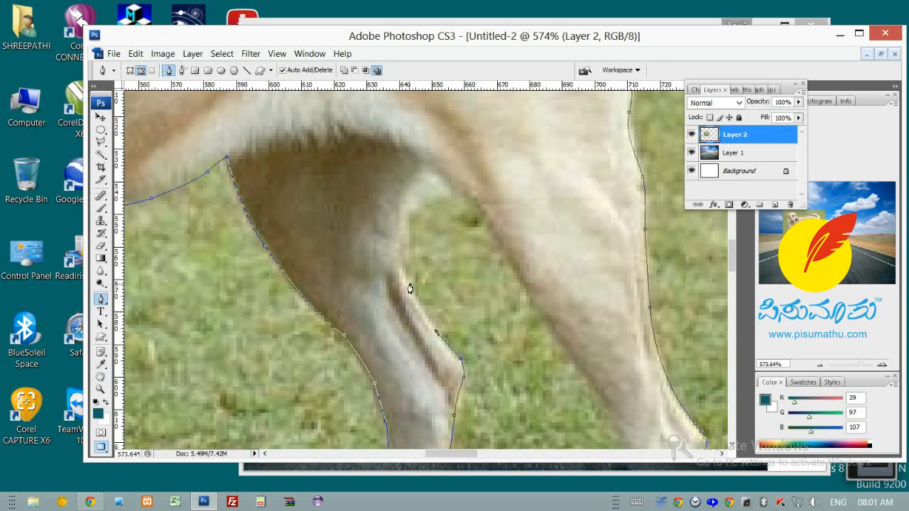
click(409, 282)
click(405, 218)
click(419, 190)
click(441, 176)
Trace the path down the front edge of the near hind leg from the thigh to the lower leg.
drag(498, 236, 511, 251)
click(602, 396)
key(space)
drag(639, 410, 620, 262)
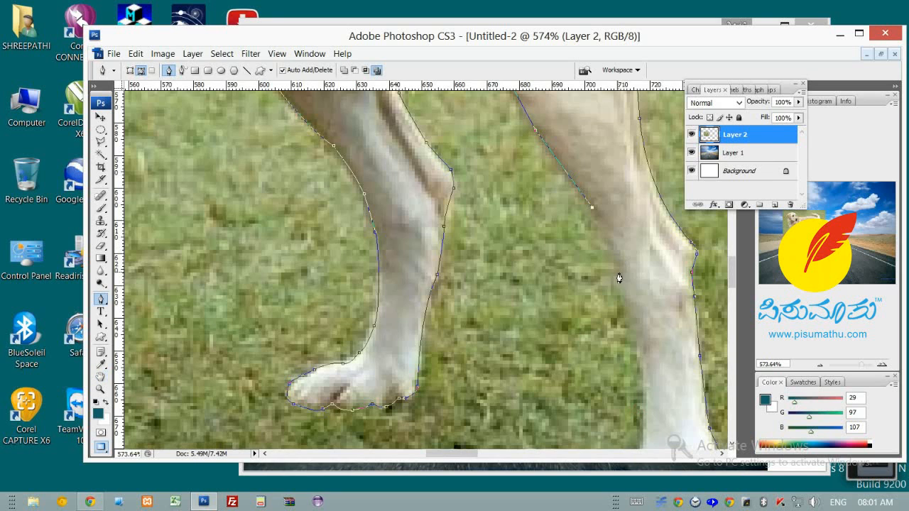
click(618, 272)
click(630, 324)
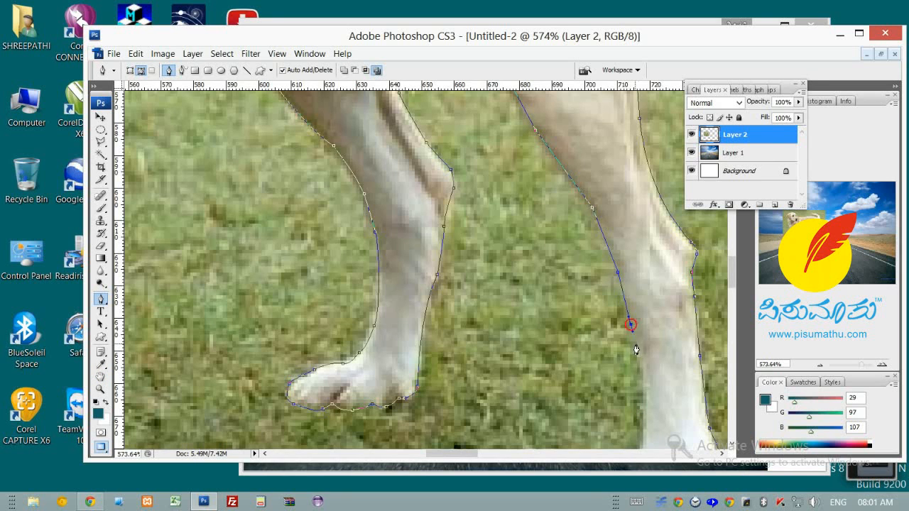
click(643, 385)
Close the dog's outline by joining the path to its end at the top of the near hind paw.
key(space)
drag(656, 397, 655, 234)
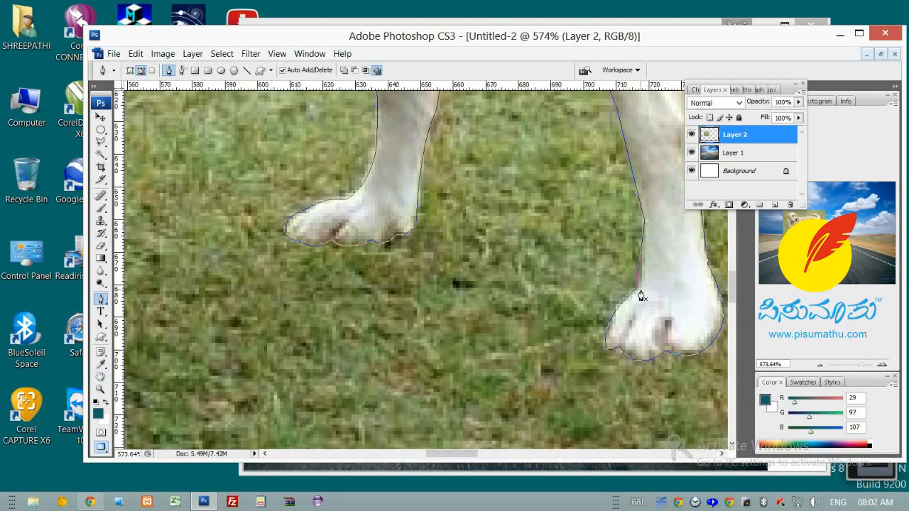
key(ctrl+z)
click(643, 284)
Convert the dog's path into a new selection with a feather radius of 2 pixels.
click(101, 390)
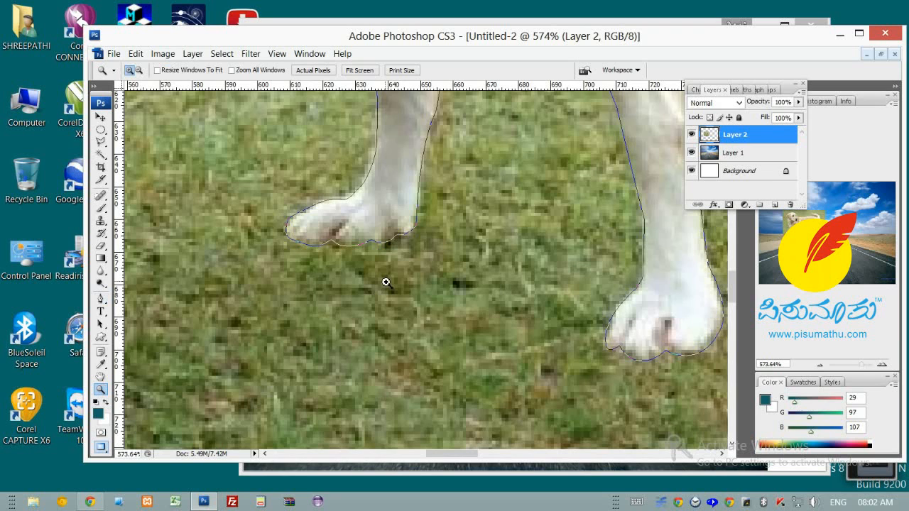
right_click(386, 282)
click(428, 303)
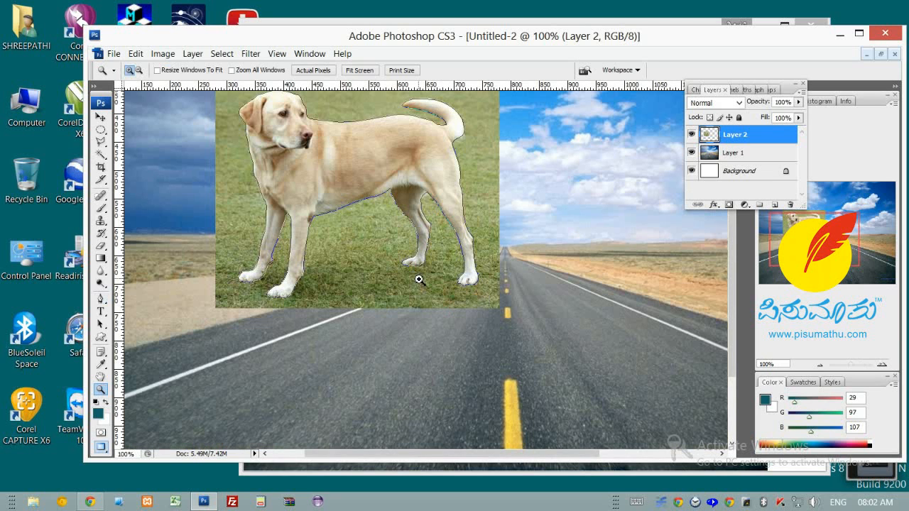
scroll(515, 264, up, 3)
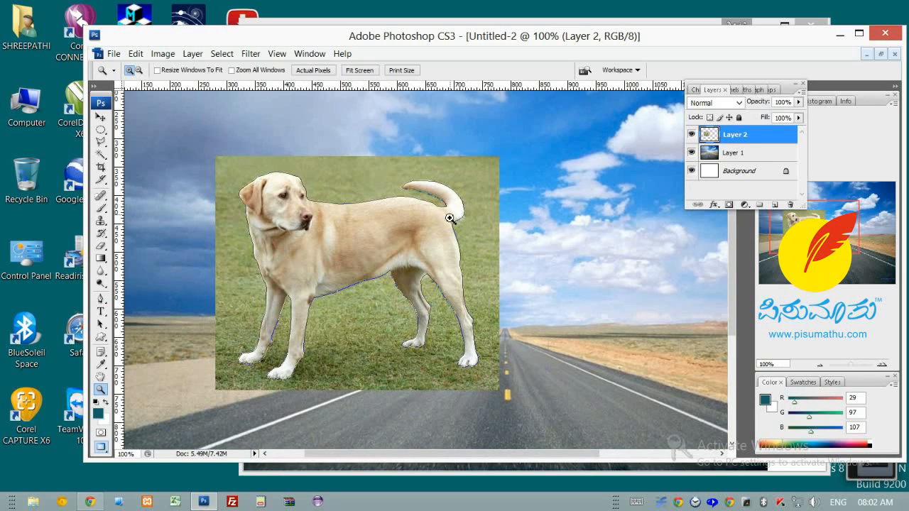
key(p)
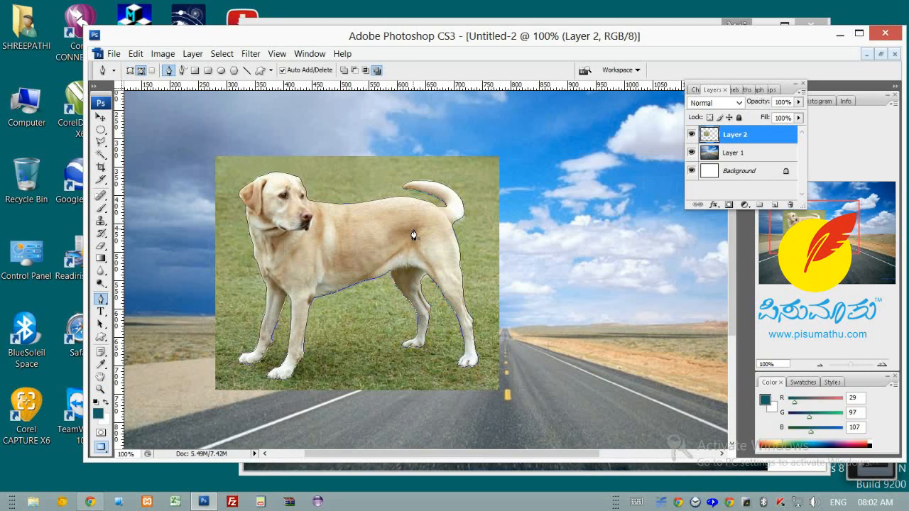
right_click(368, 185)
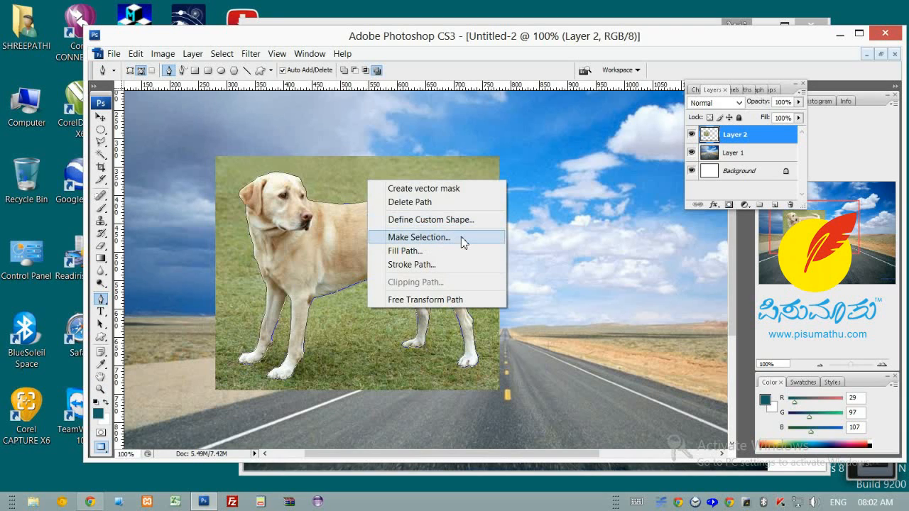
click(419, 237)
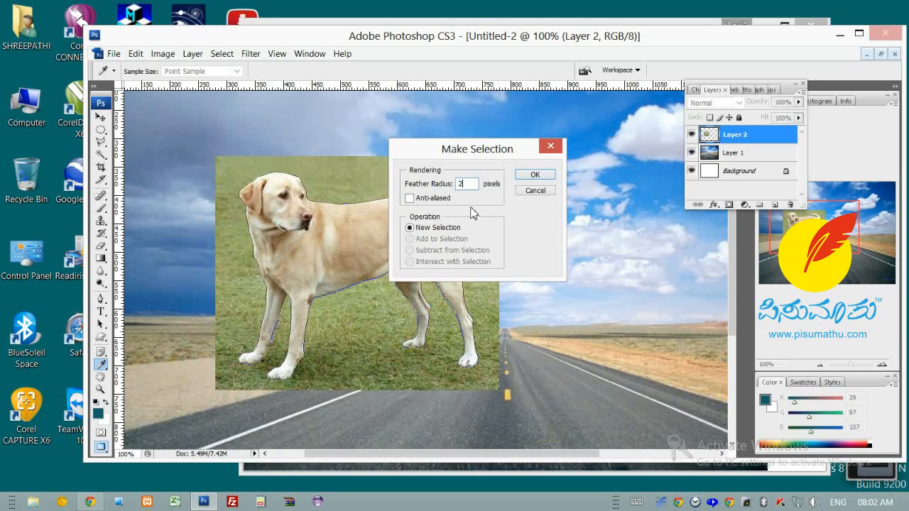
click(534, 174)
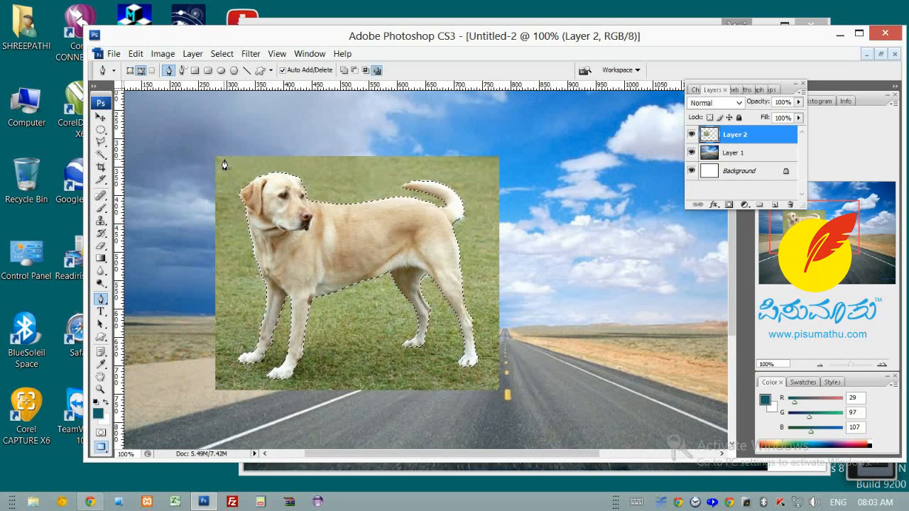
Try deleting the selected dog area from Layer 2 and undo the deletion.
click(102, 118)
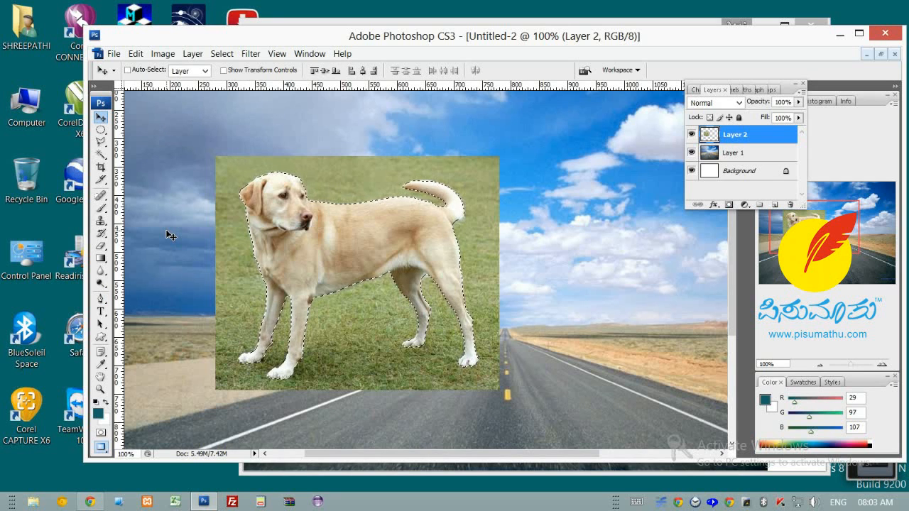
key(Delete)
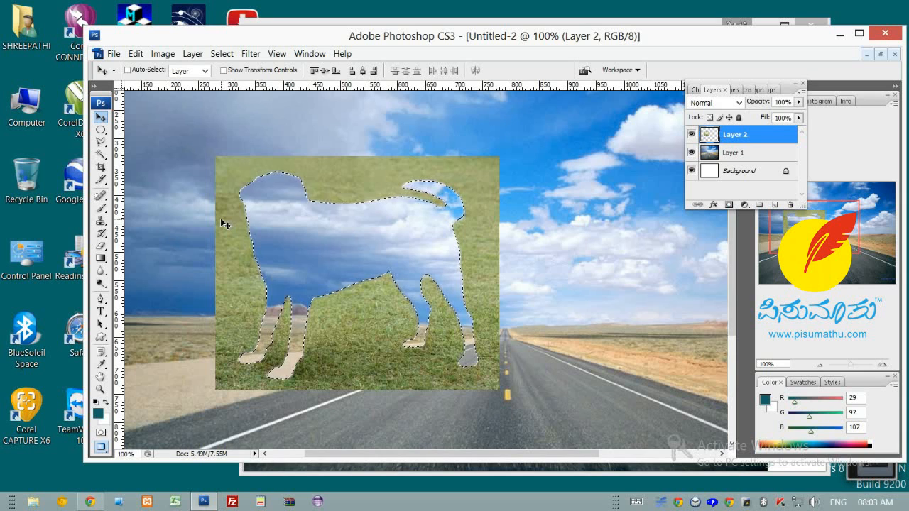
key(ctrl+z)
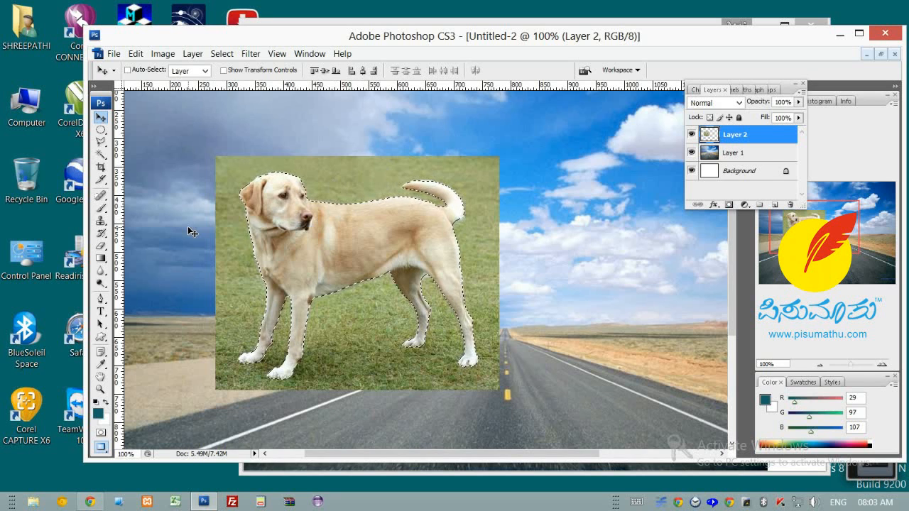
Invert the selection to delete the grass around the dog on Layer 2, and deselect.
click(102, 133)
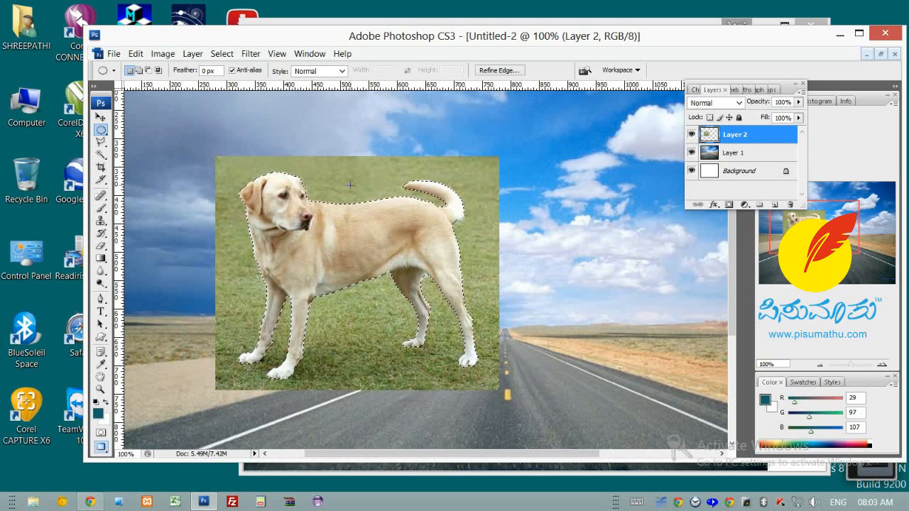
right_click(330, 233)
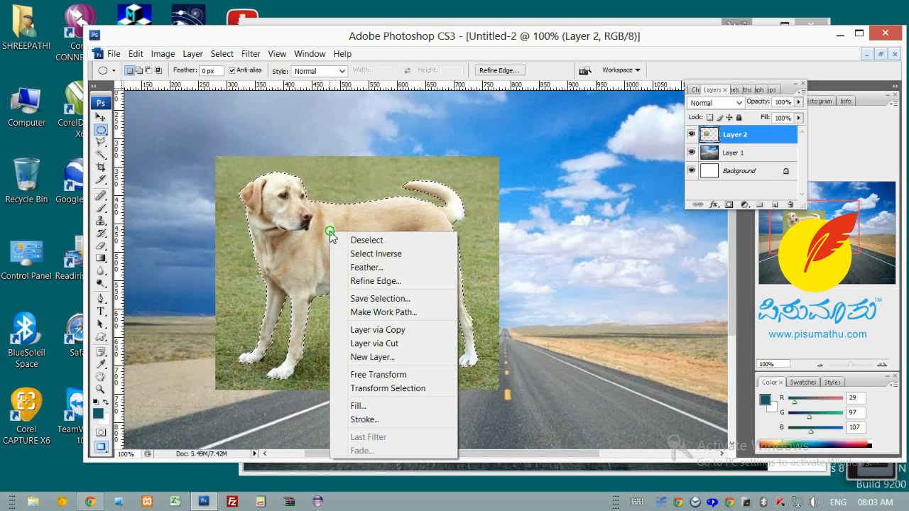
click(404, 254)
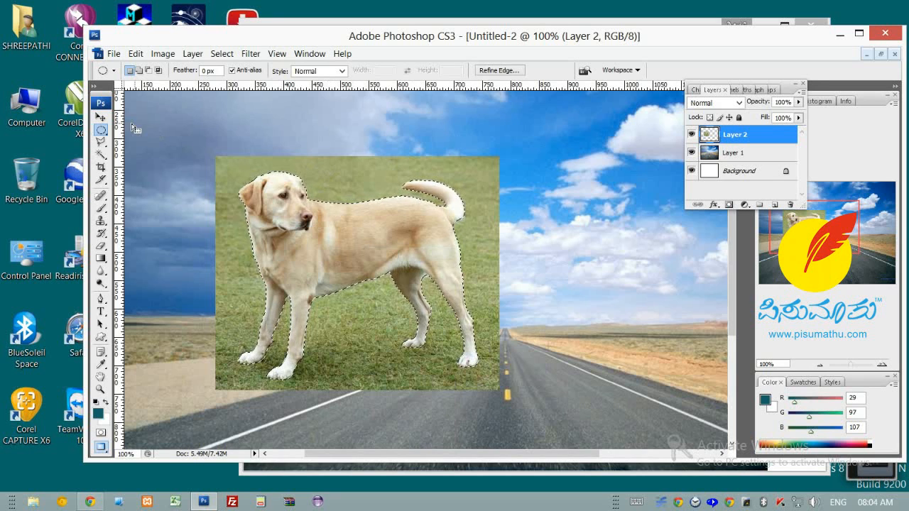
click(102, 117)
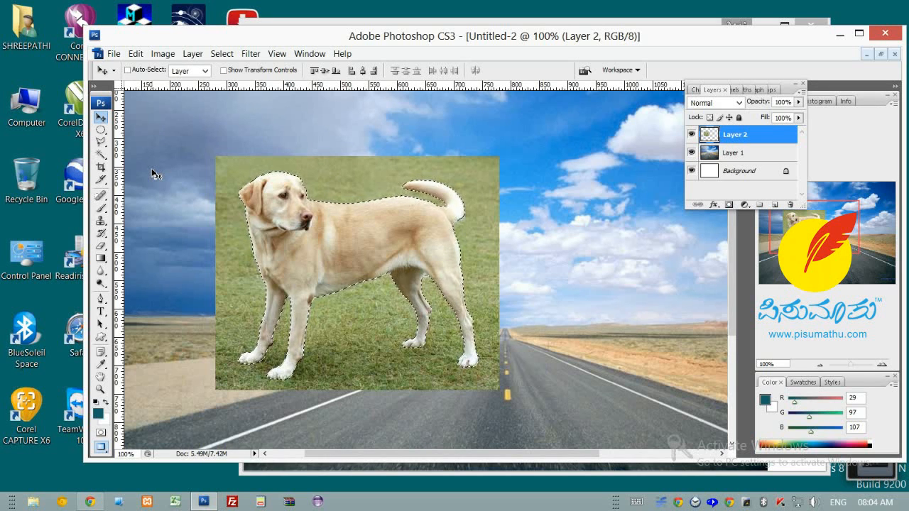
key(ctrl+shift+i)
key(Delete)
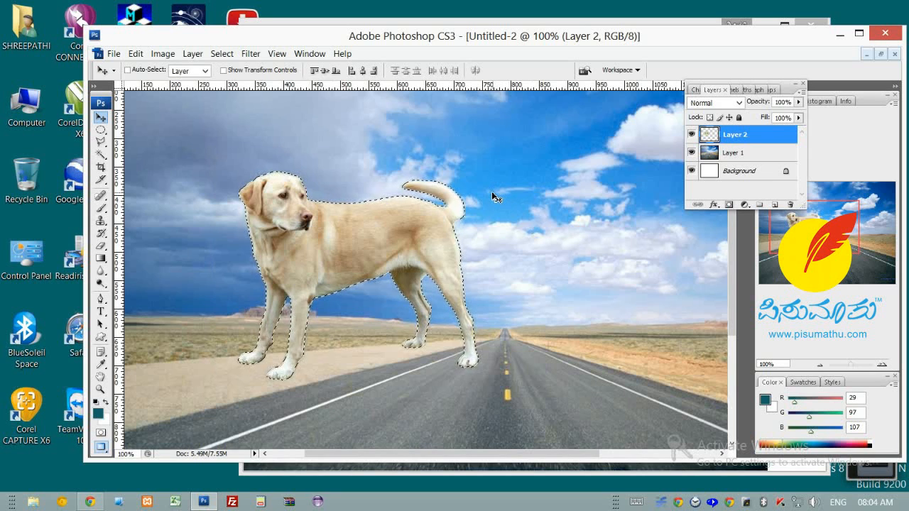
key(ctrl+d)
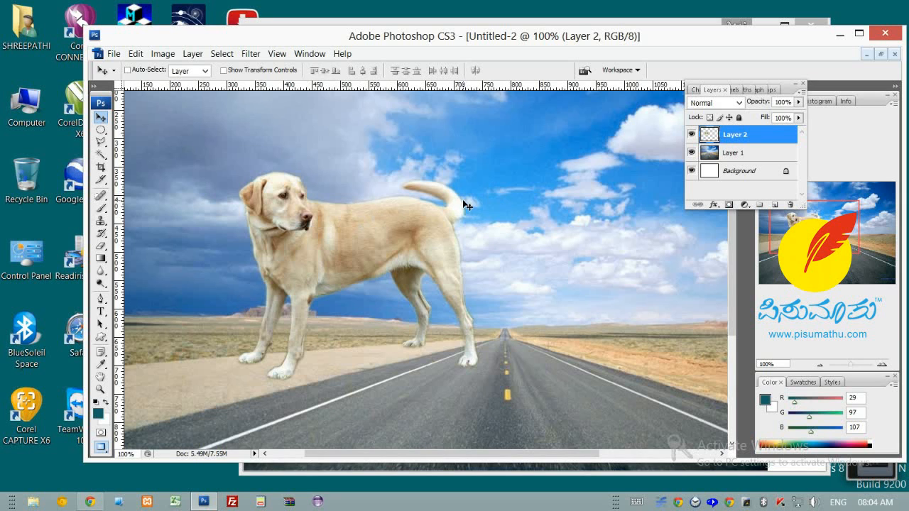
Try the cut-out dog at several spots in the scene and place it on the road across the yellow center line.
scroll(465, 202, down, 3)
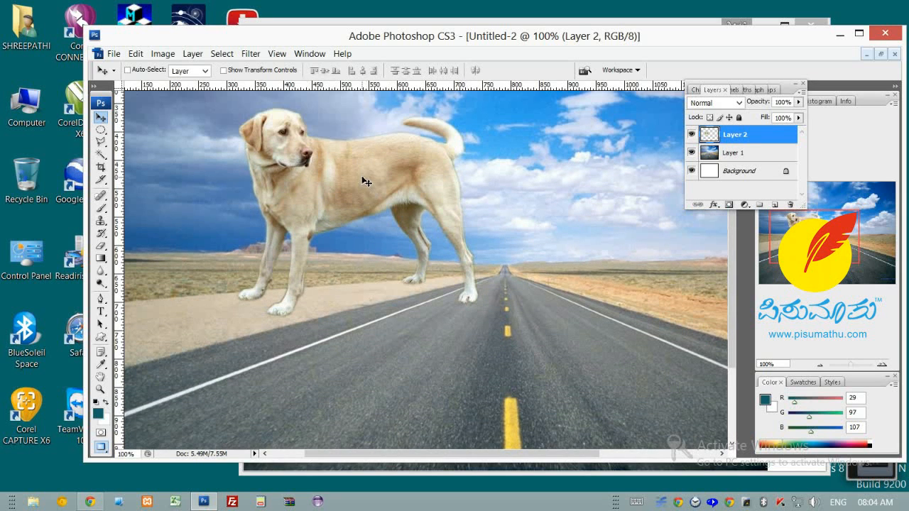
drag(363, 181, 490, 297)
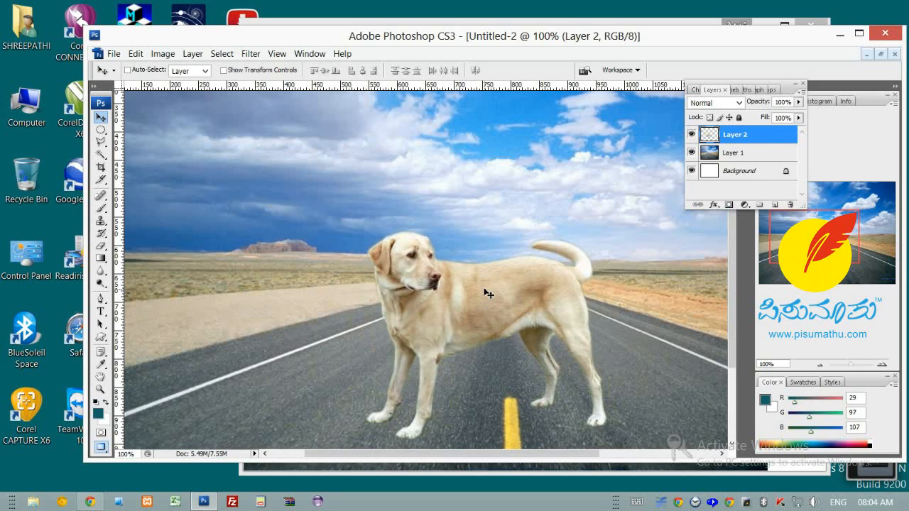
key(ctrl+minus)
key(ctrl+minus)
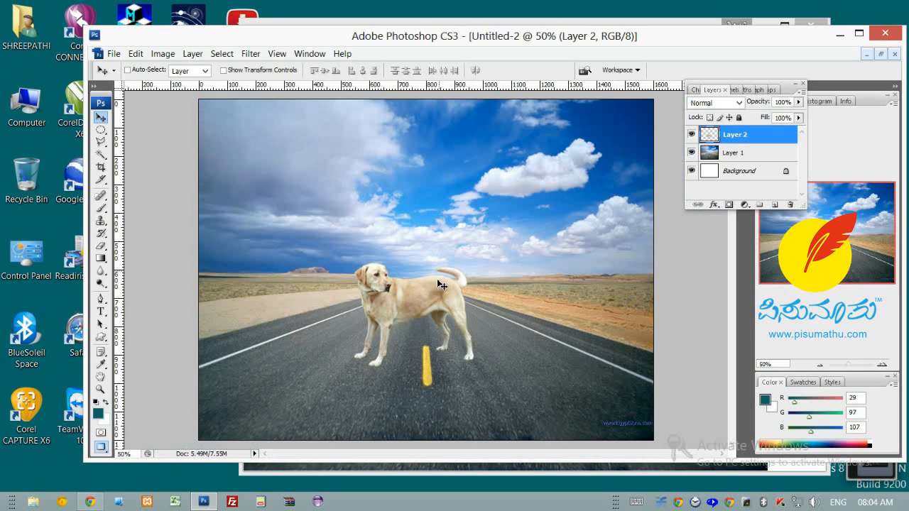
drag(431, 305, 385, 339)
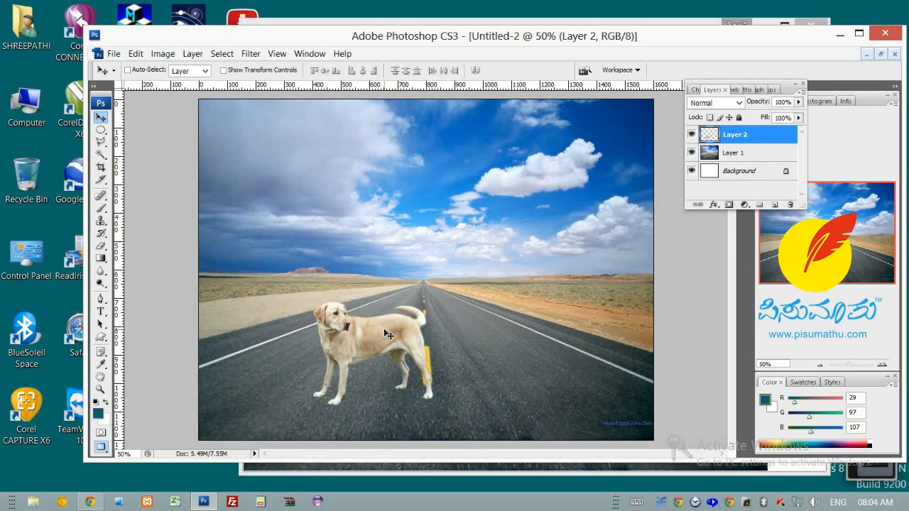
drag(388, 333, 371, 318)
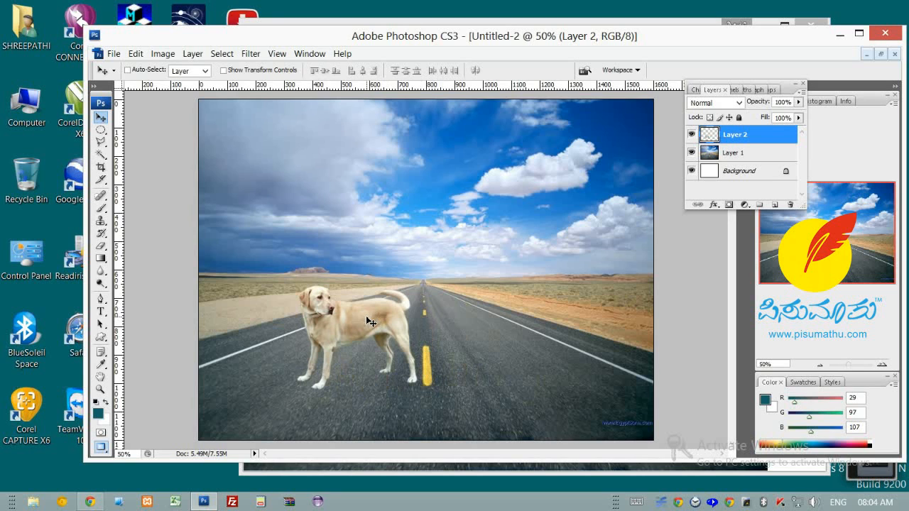
drag(377, 318, 534, 326)
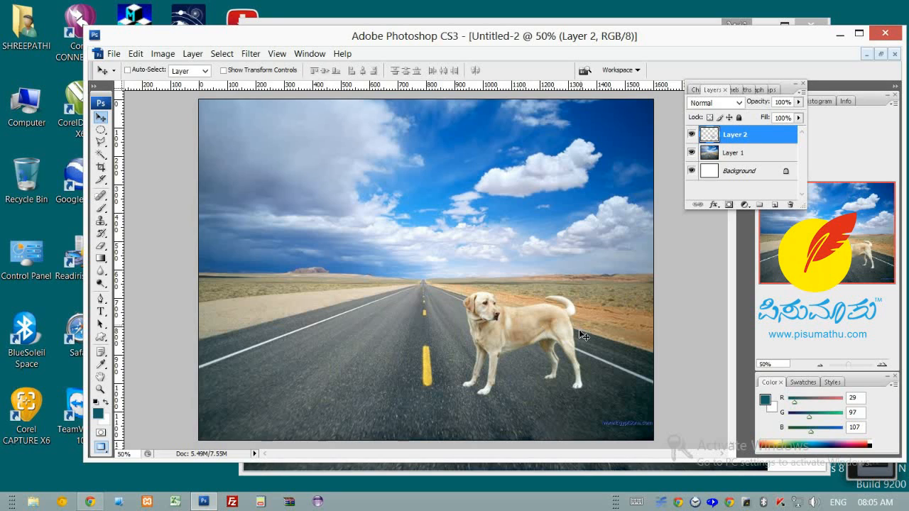
mouse_move(531, 328)
mouse_down()
mouse_move(551, 334)
mouse_move(538, 339)
mouse_up()
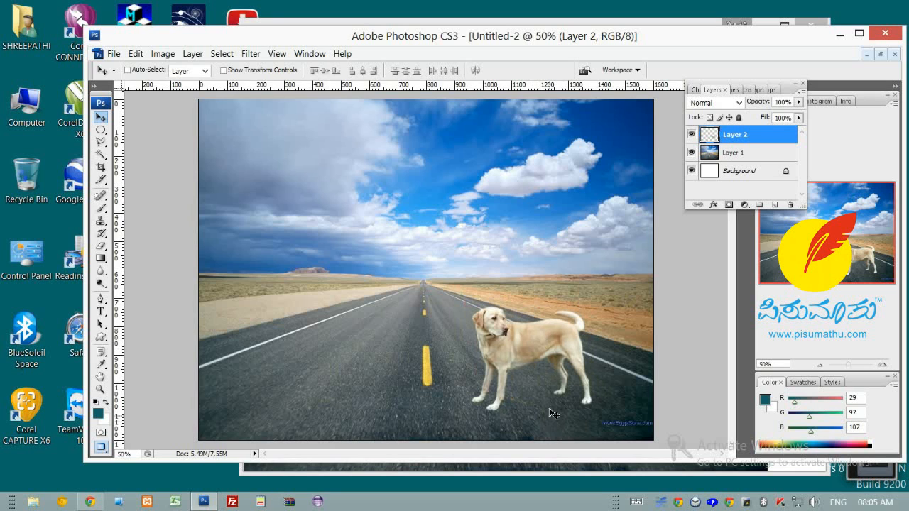
drag(543, 352, 426, 260)
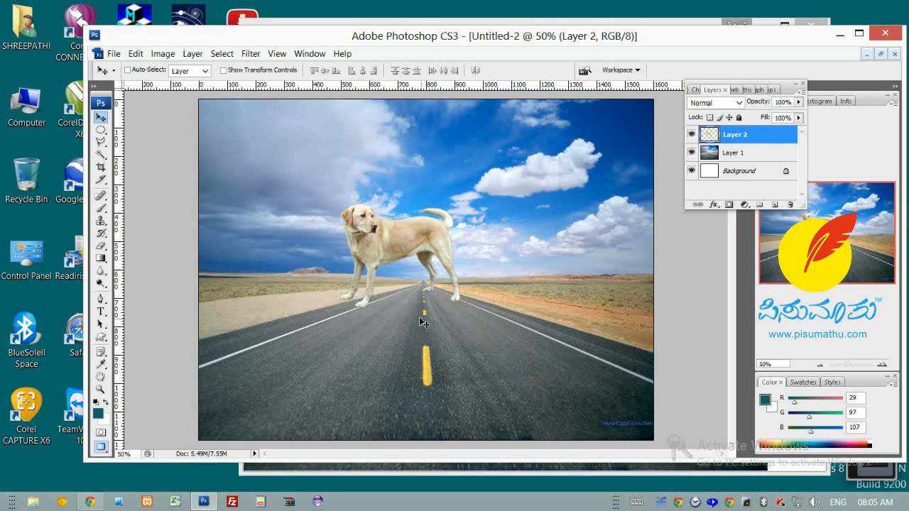
drag(402, 231, 445, 328)
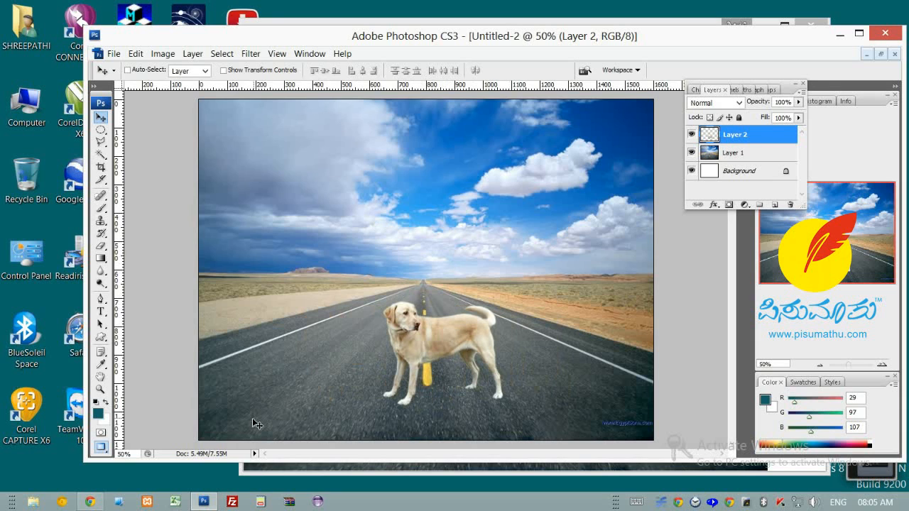
Switch to the Chrome window, close the Road.jpg tab, and search Google Images for "street".
click(90, 502)
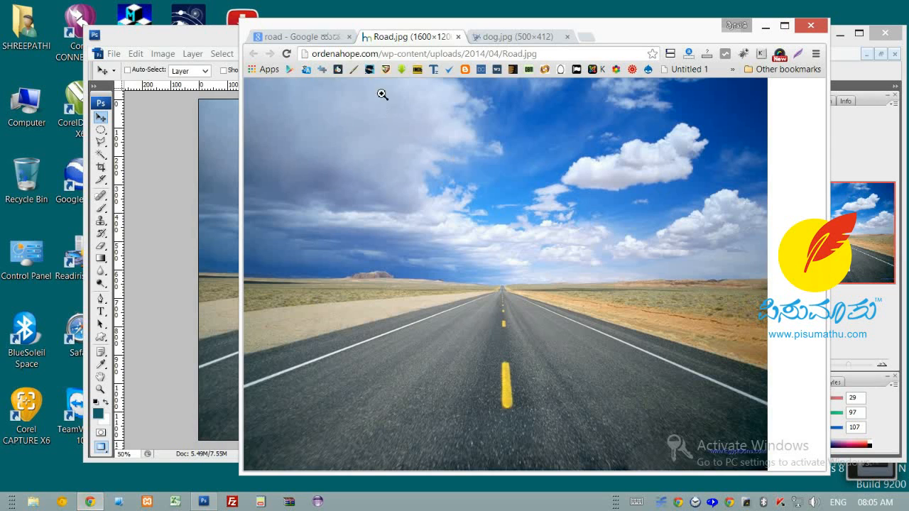
click(459, 36)
click(287, 139)
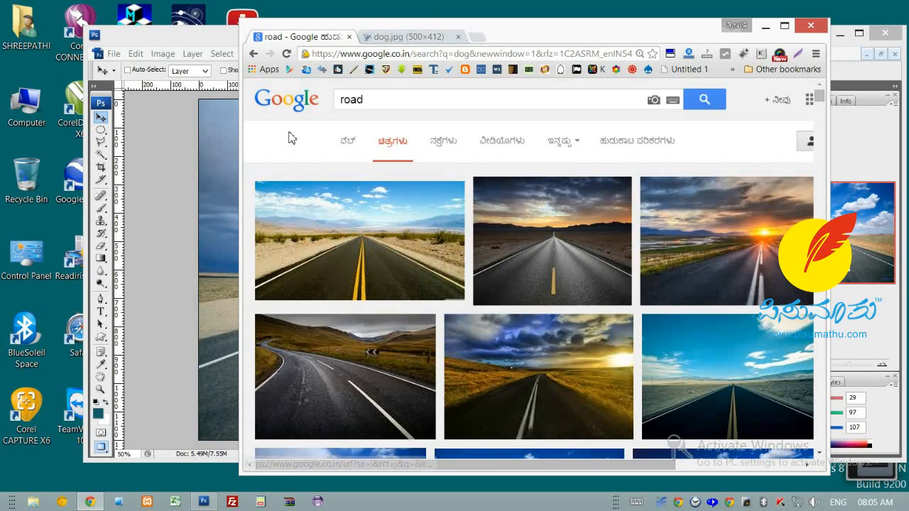
double_click(376, 103)
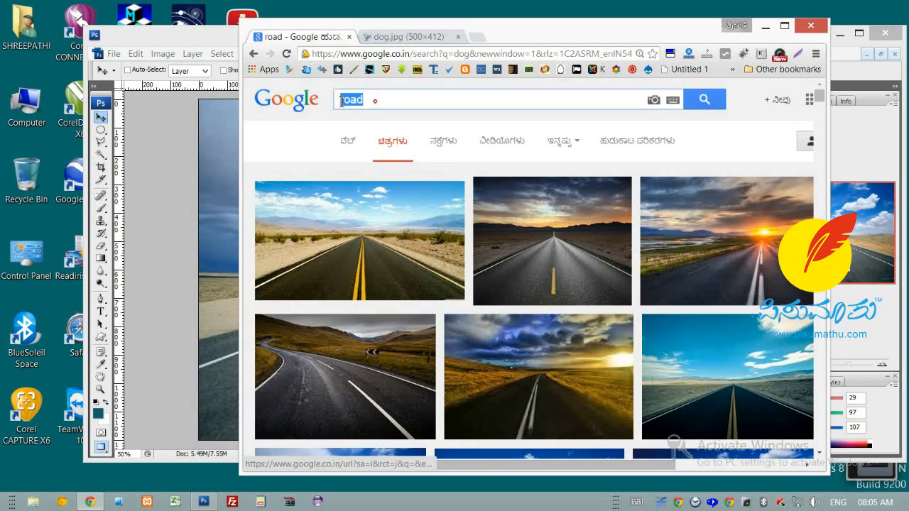
text(street)
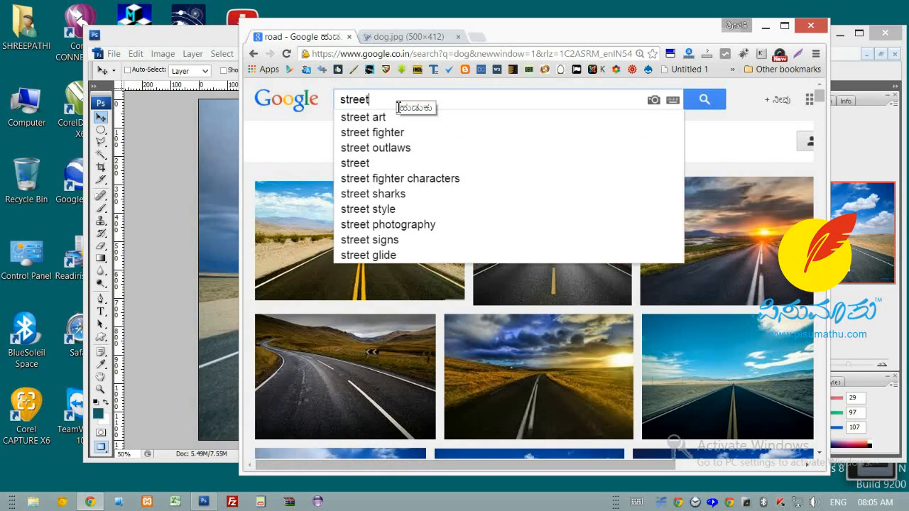
key(Return)
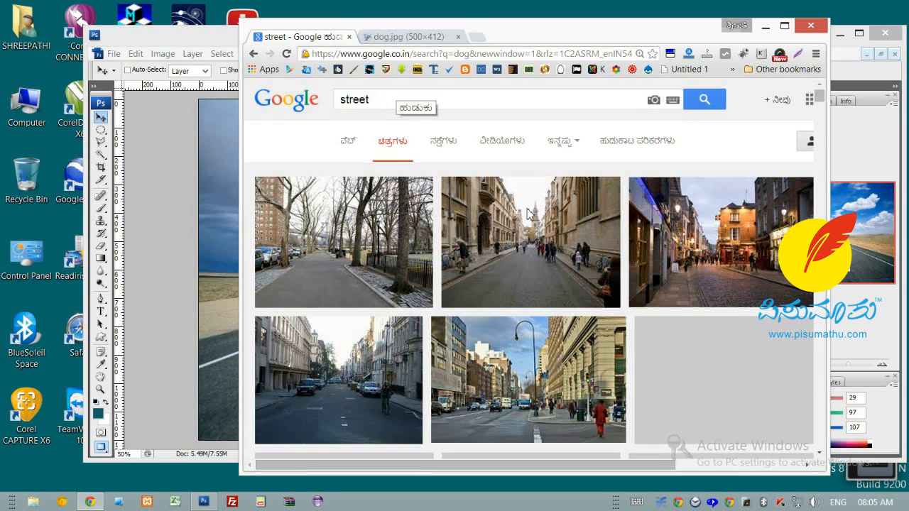
Open the full-size 14th Street (Manhattan) image from the results and close the dog.jpg tab.
scroll(414, 257, down, 2)
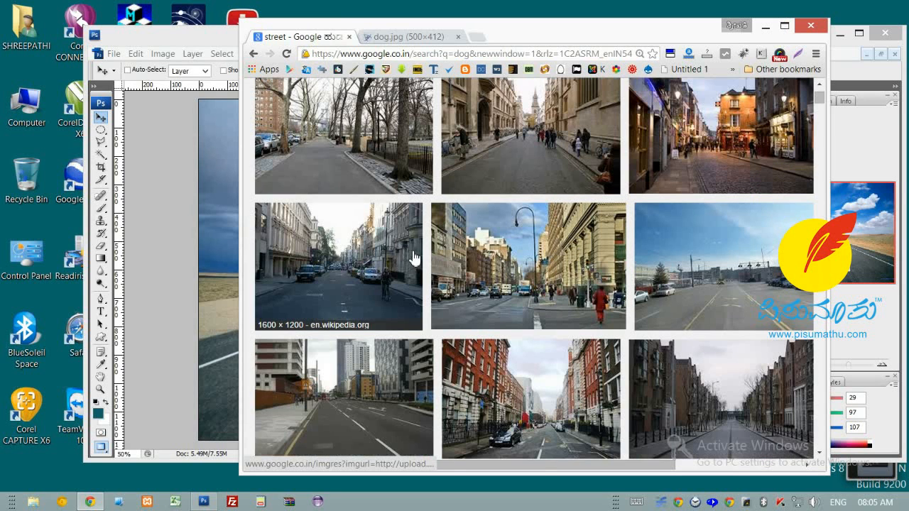
click(556, 281)
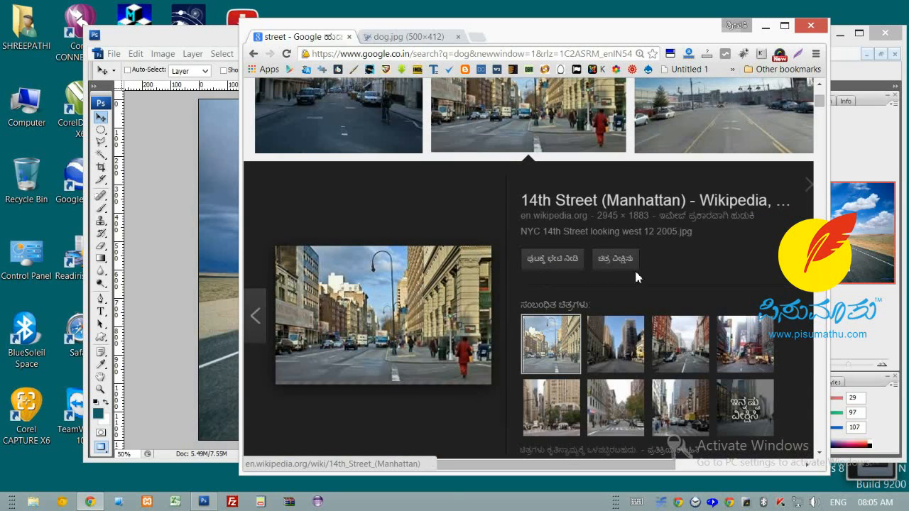
click(611, 261)
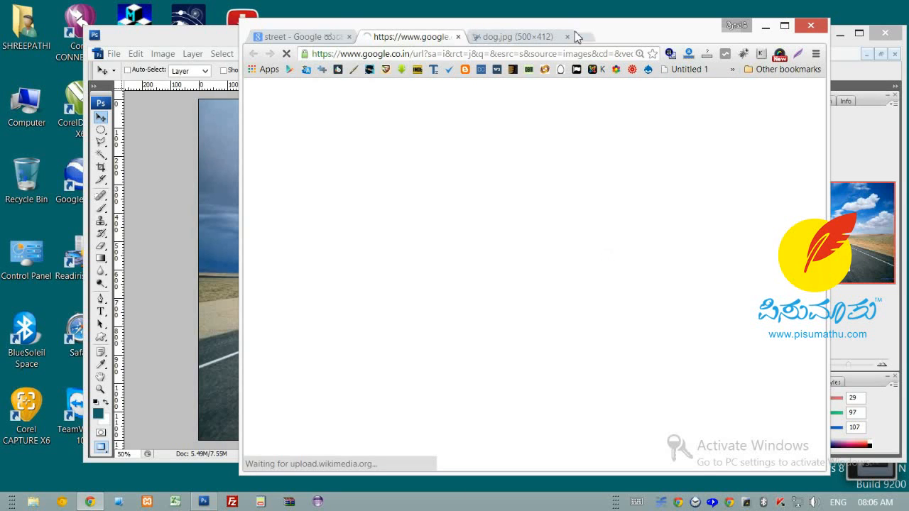
click(568, 36)
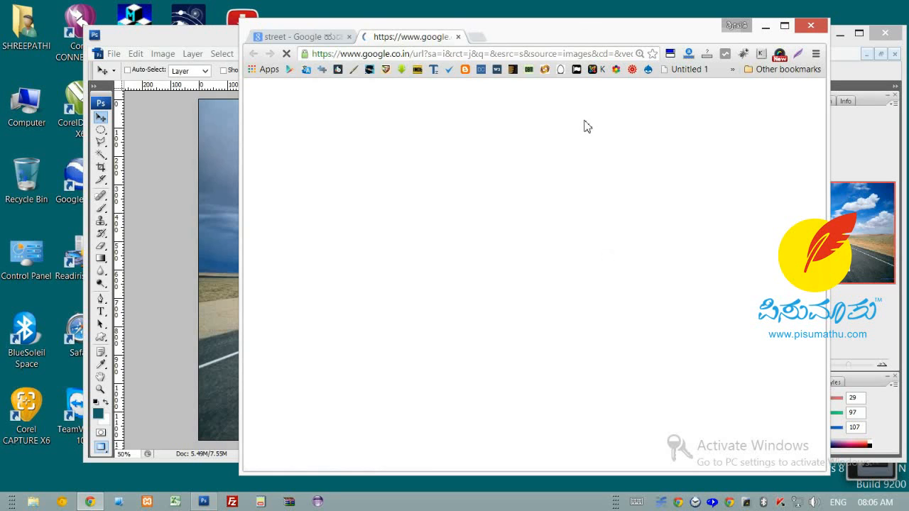
click(314, 36)
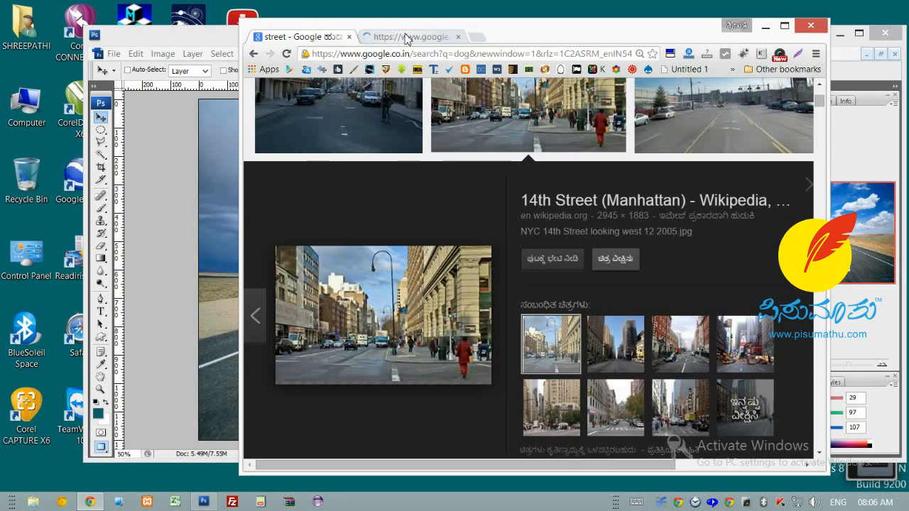
click(407, 36)
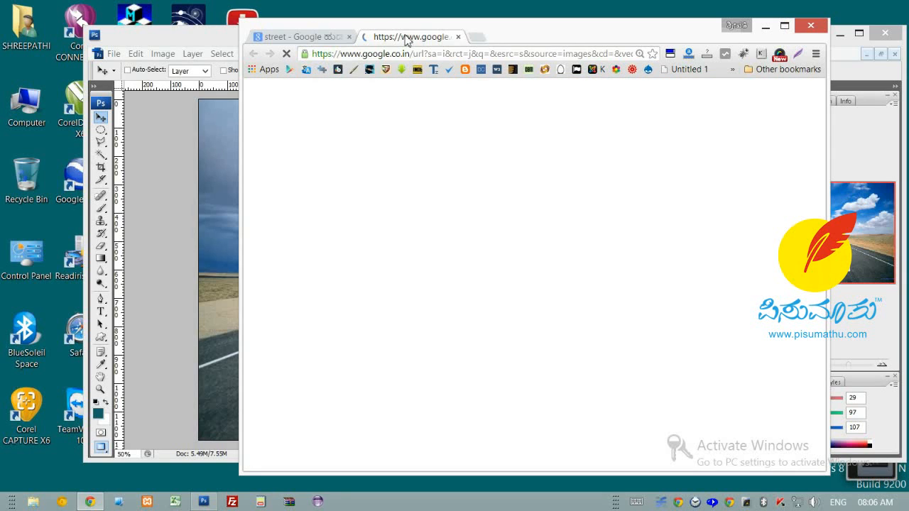
Browse more street image results, preview the Saitama University street photo, and check whether the 14th Street image has loaded.
click(331, 36)
scroll(483, 202, down, 3)
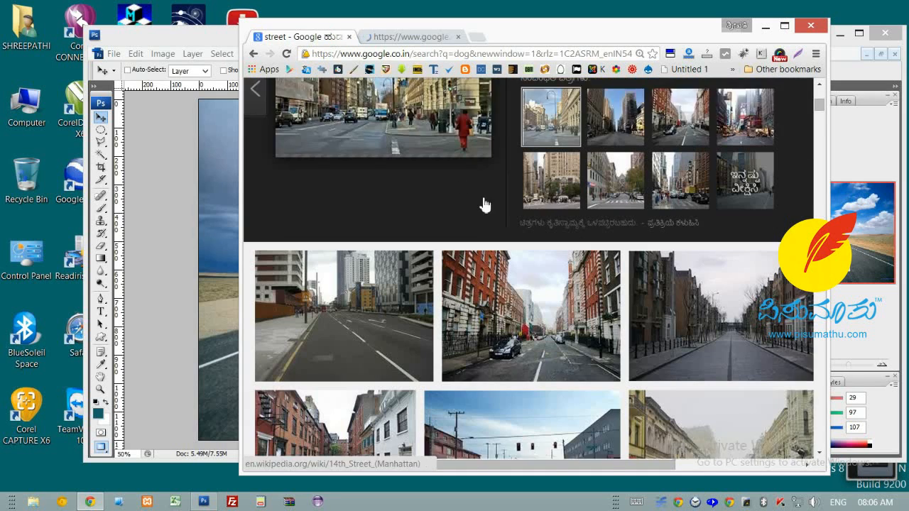
scroll(483, 205, down, 1)
scroll(599, 235, down, 3)
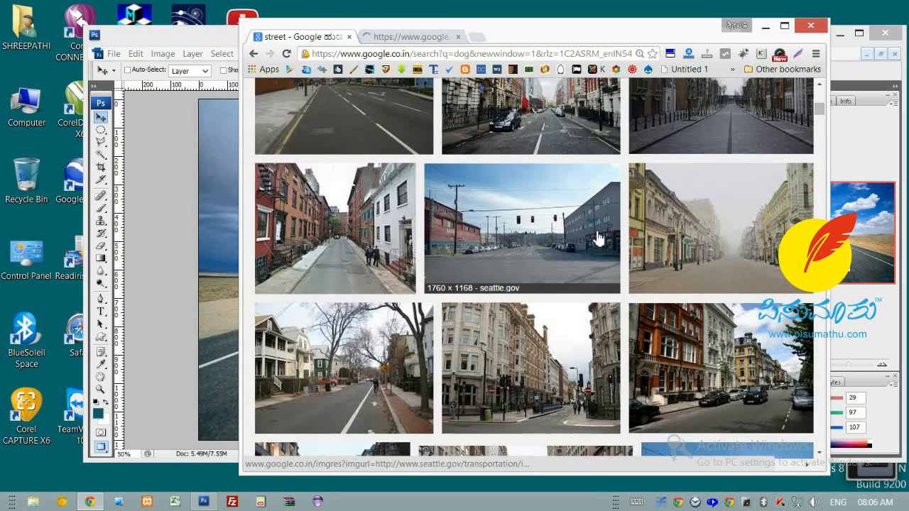
scroll(600, 231, down, 5)
scroll(599, 231, down, 5)
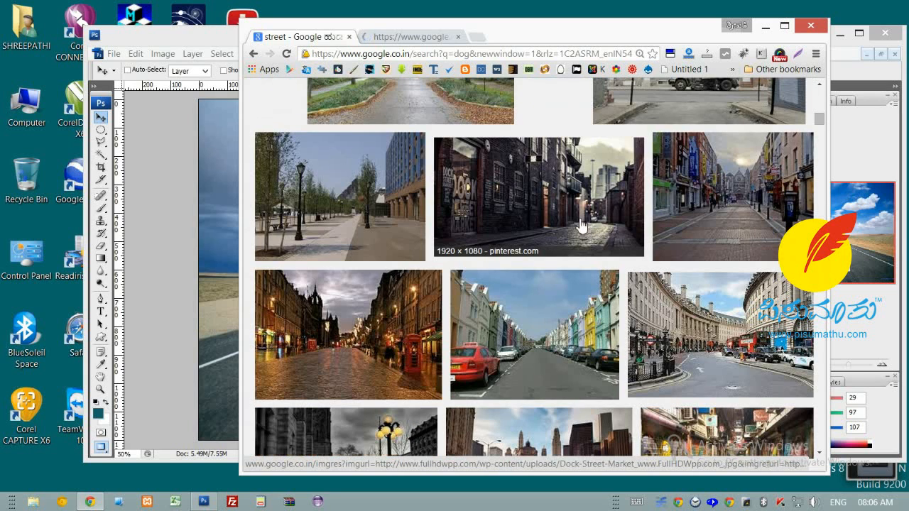
click(412, 36)
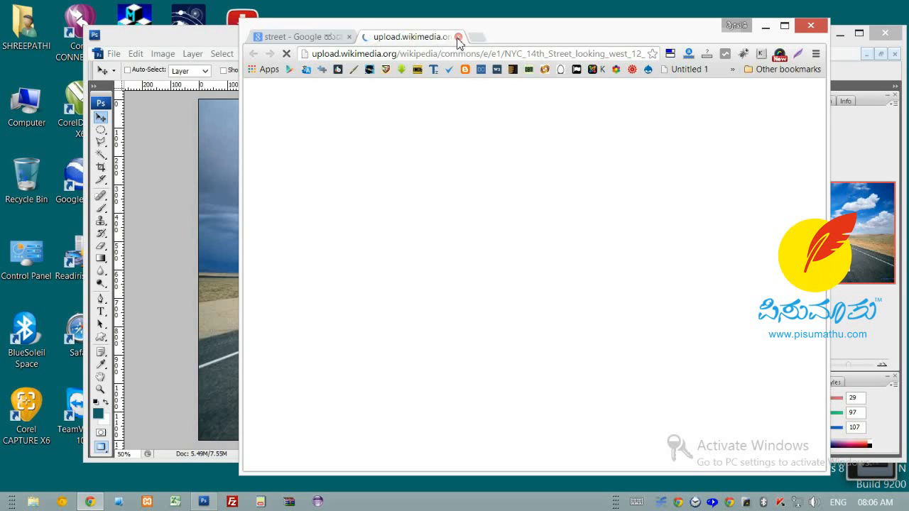
click(323, 38)
scroll(596, 282, down, 5)
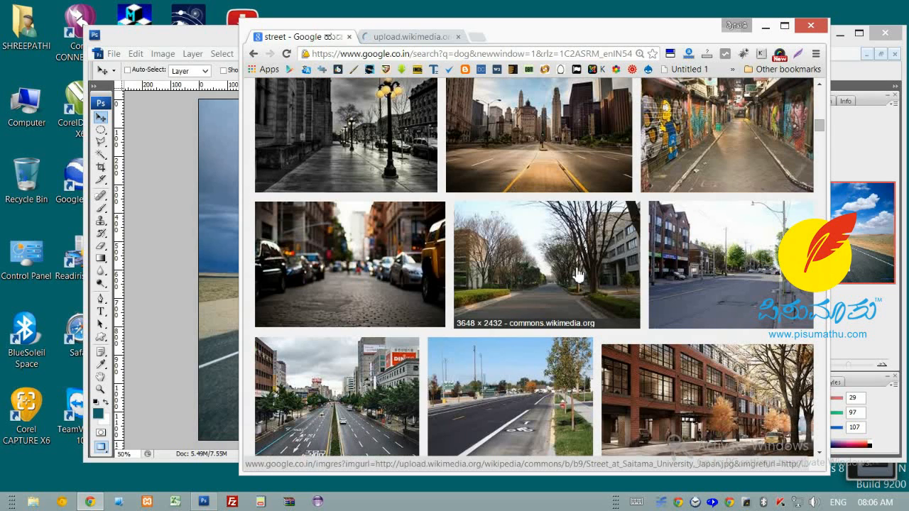
click(577, 274)
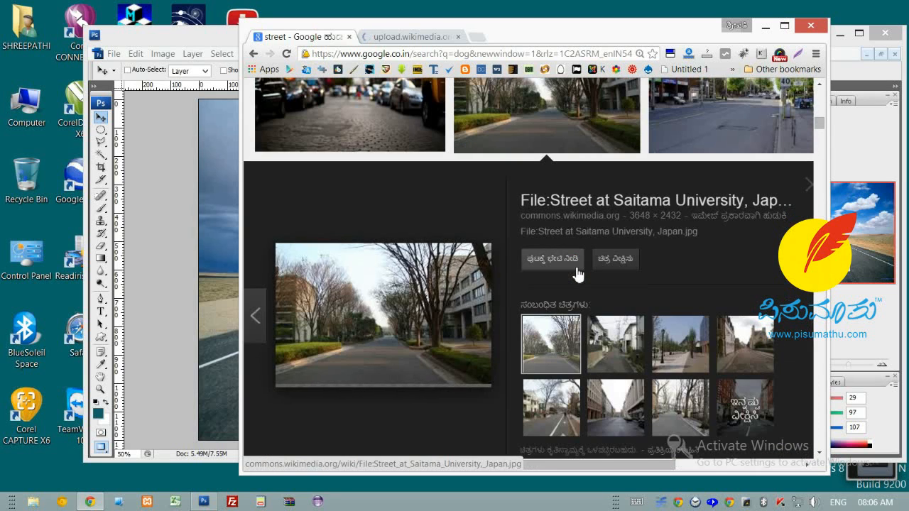
click(415, 36)
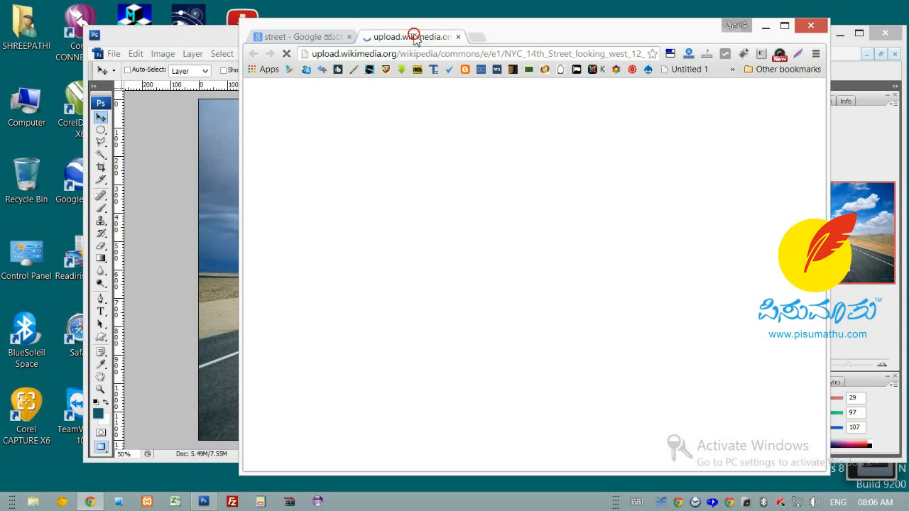
click(331, 37)
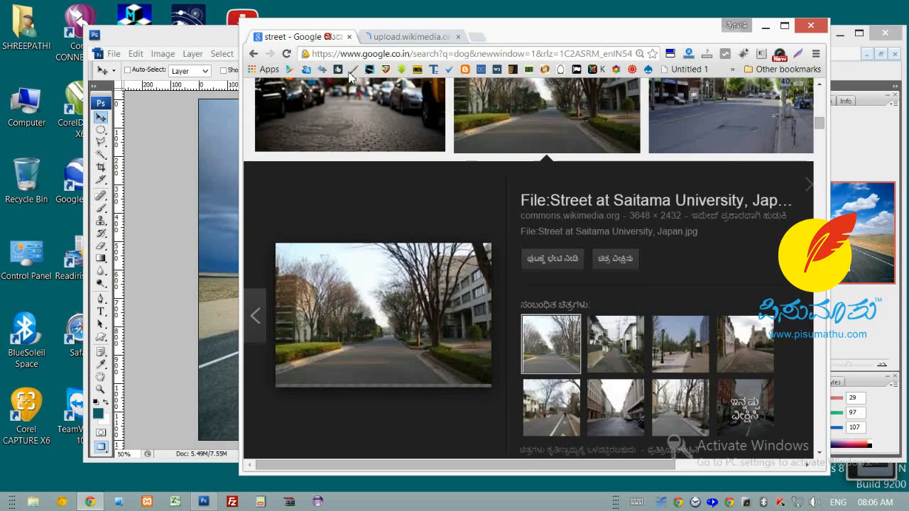
Open the black-and-white tree-lined Farnam Street Investments photo at full size, closing the 14th Street tab, and copy the image.
scroll(397, 213, down, 5)
scroll(398, 213, down, 10)
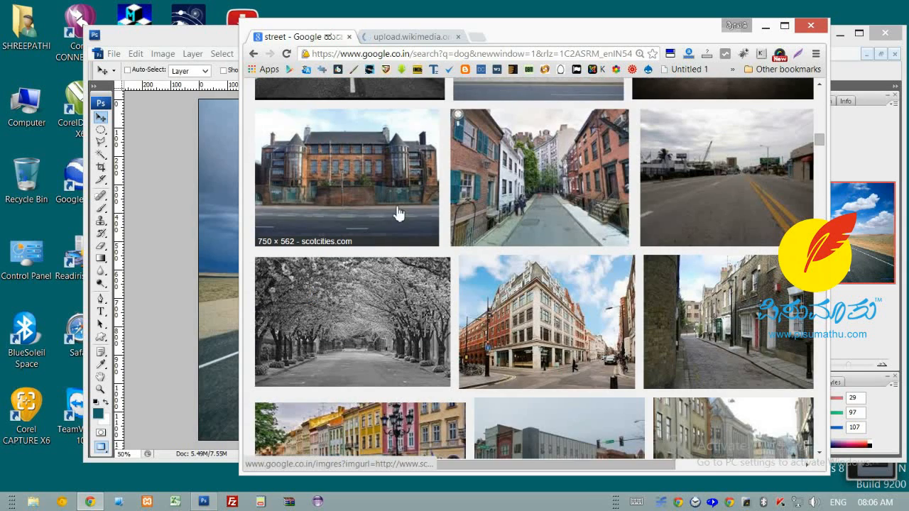
scroll(399, 213, down, 3)
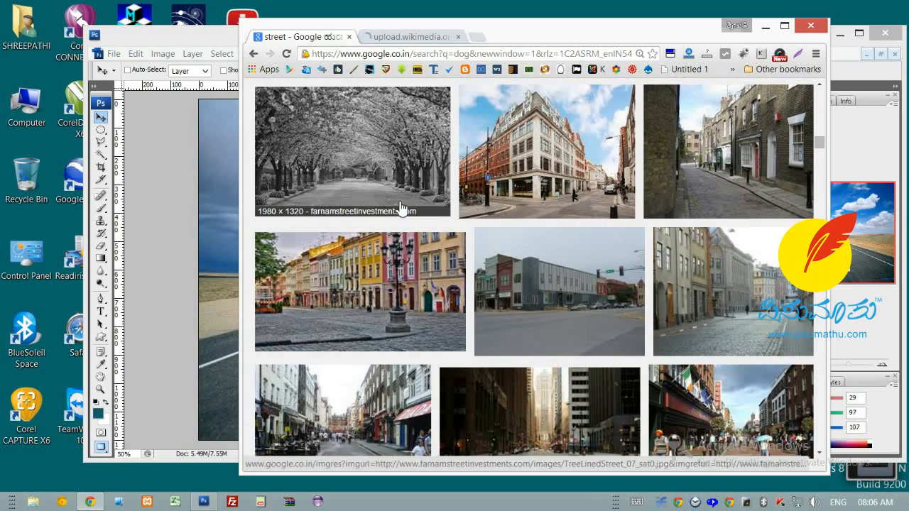
click(394, 157)
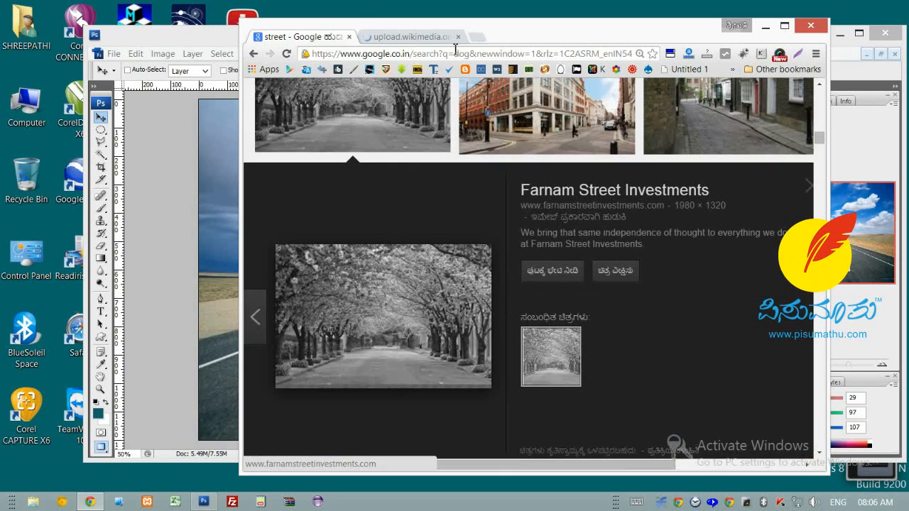
click(458, 36)
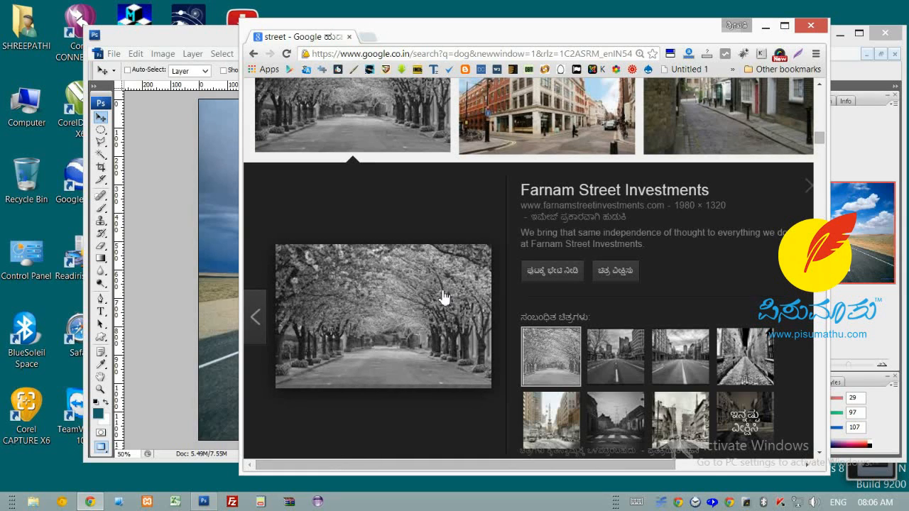
click(623, 275)
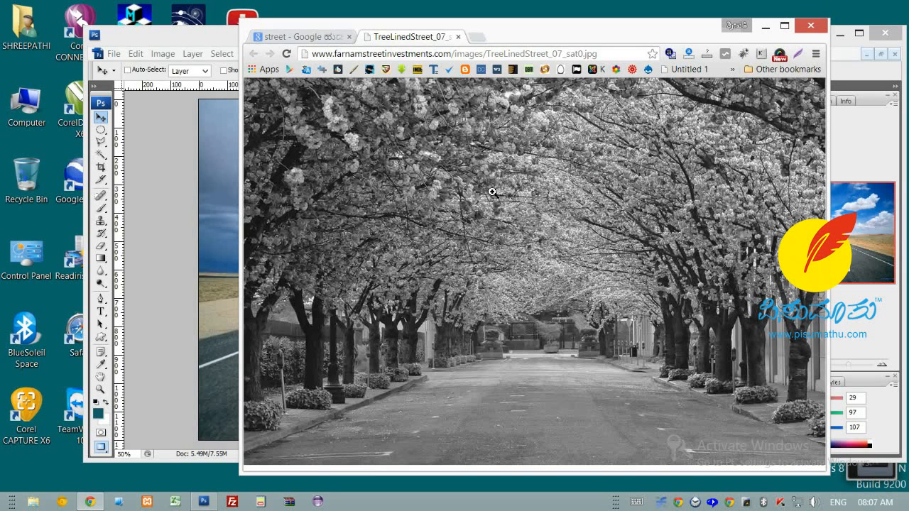
right_click(447, 174)
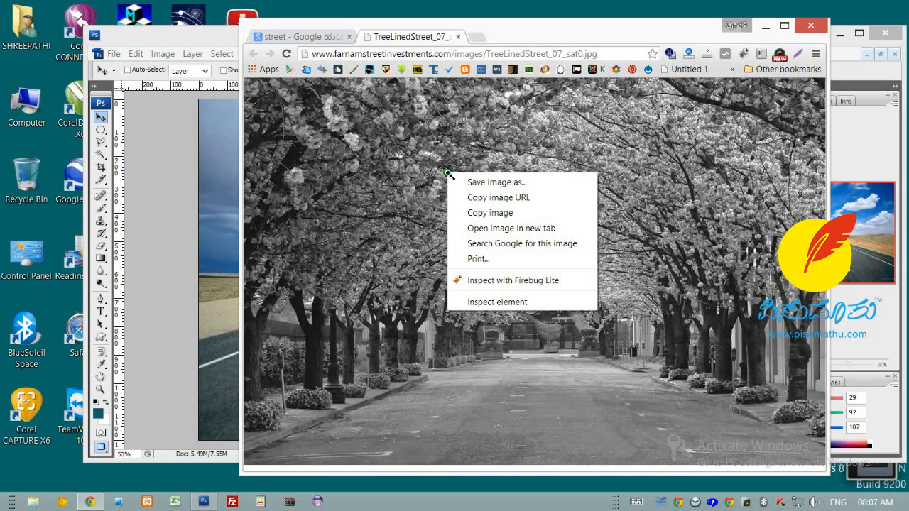
click(529, 216)
Switch to Photoshop, create a new 1980 × 1320 pixel grayscale document from the Clipboard preset, and paste the street photo into it.
click(199, 38)
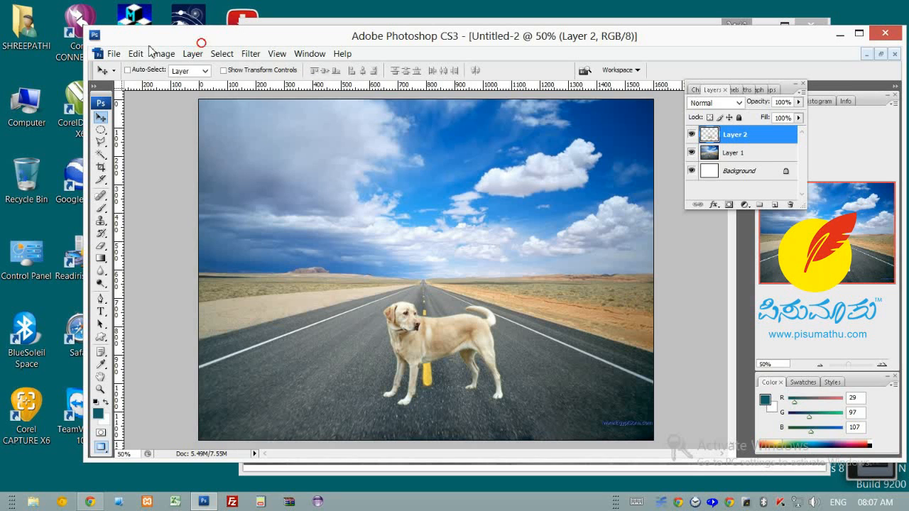
click(114, 54)
click(122, 68)
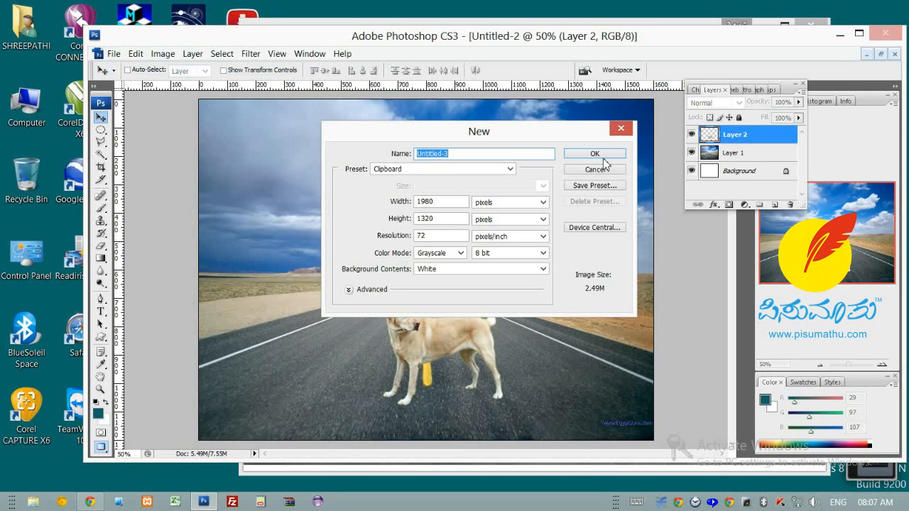
click(595, 154)
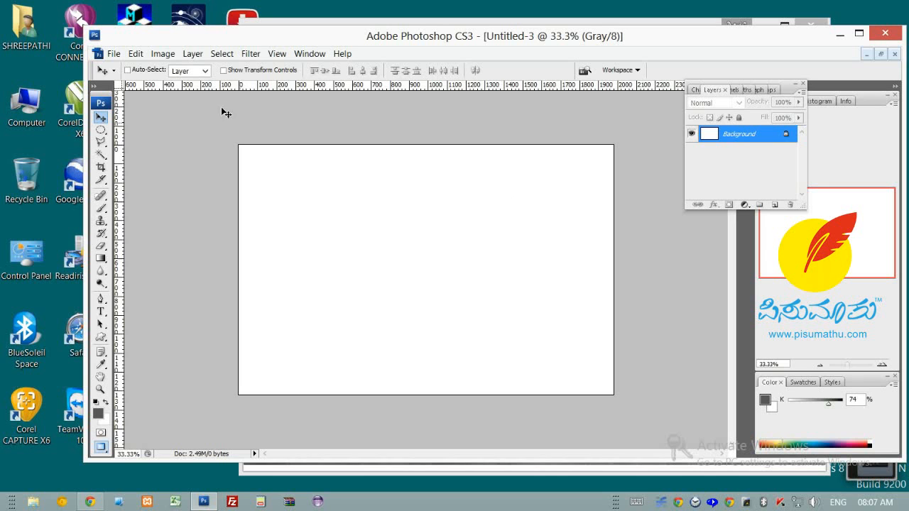
click(135, 54)
click(174, 150)
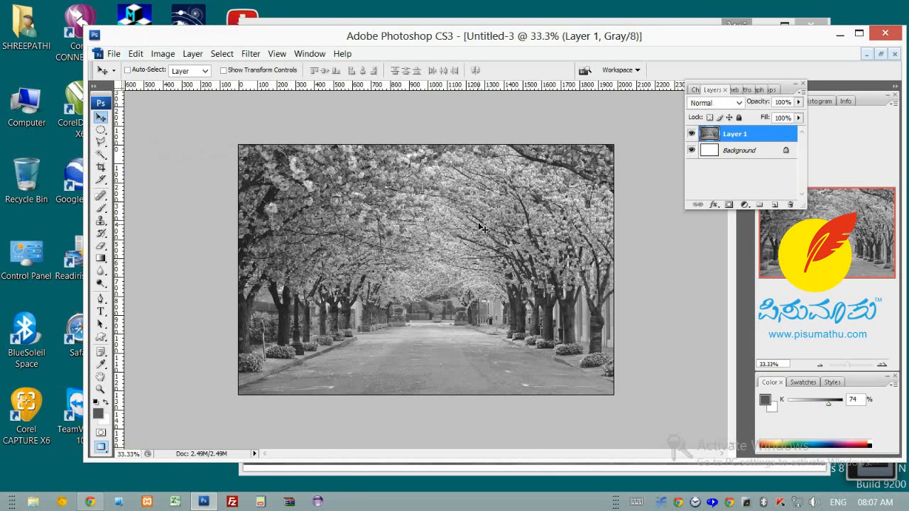
Show the open documents as floating windows and move the Untitled-3 window so that Untitled-2 is accessible beside it.
key(f)
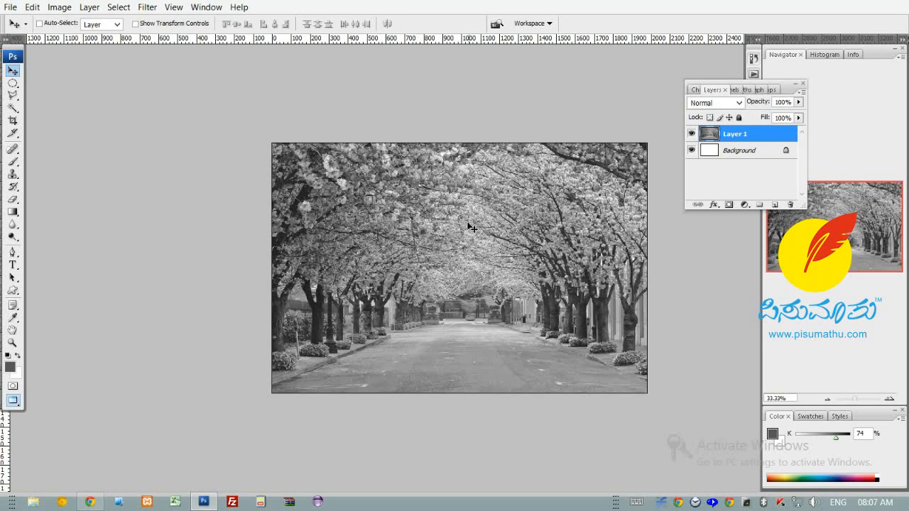
key(f)
key(f)
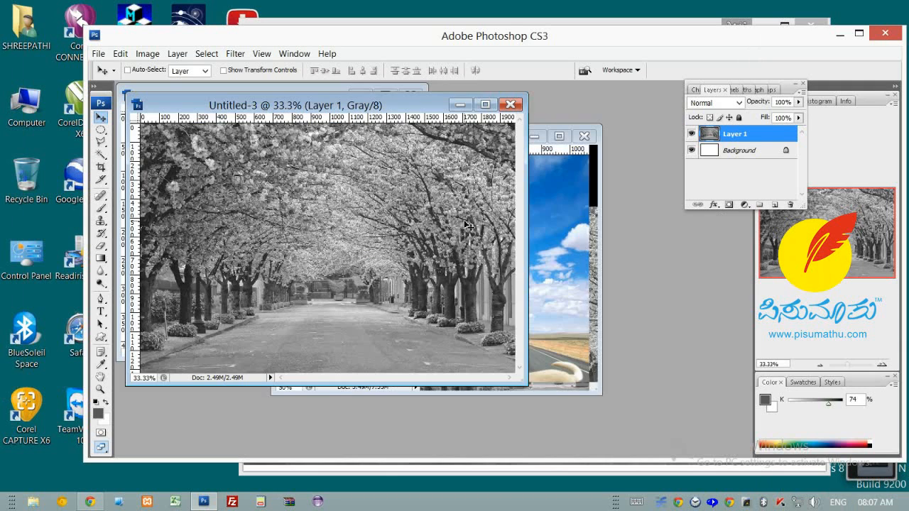
drag(401, 110, 364, 191)
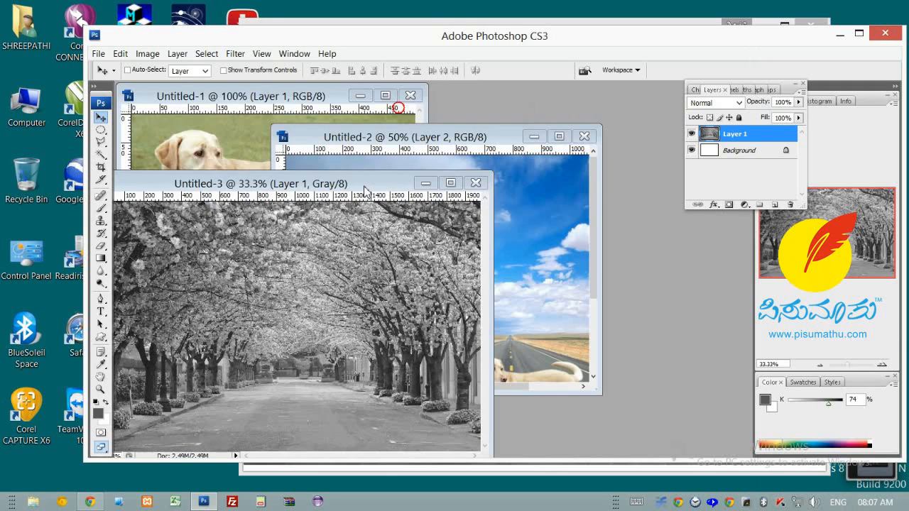
Try copying the cut-out dog layer from Untitled-2 into the Untitled-3 street scene and undo the copy.
click(364, 136)
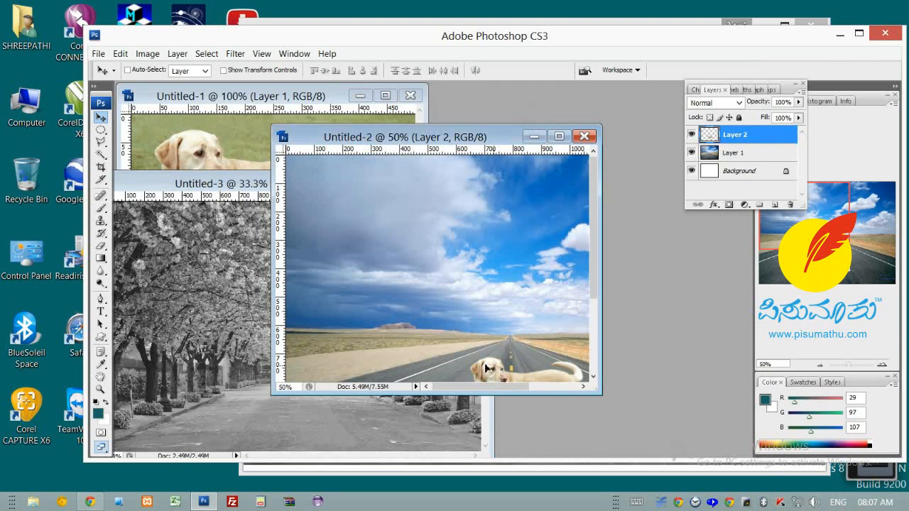
drag(497, 370, 210, 362)
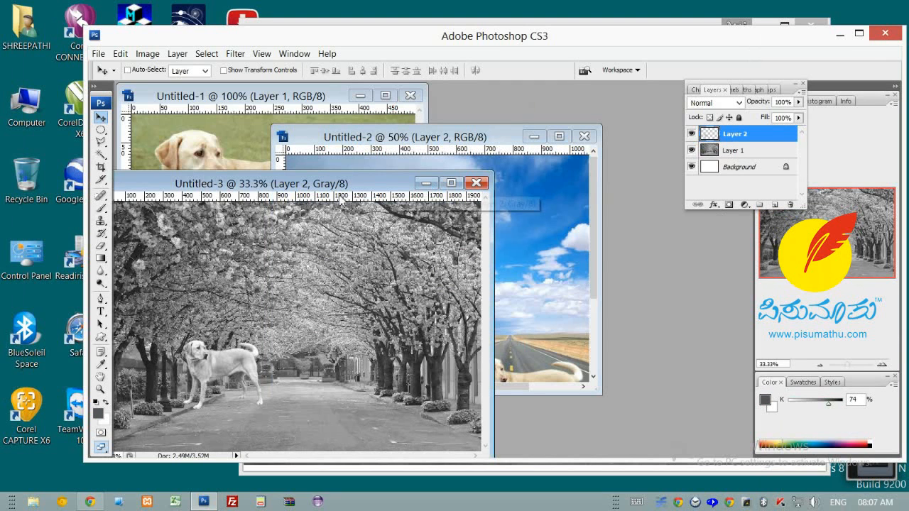
key(ctrl+z)
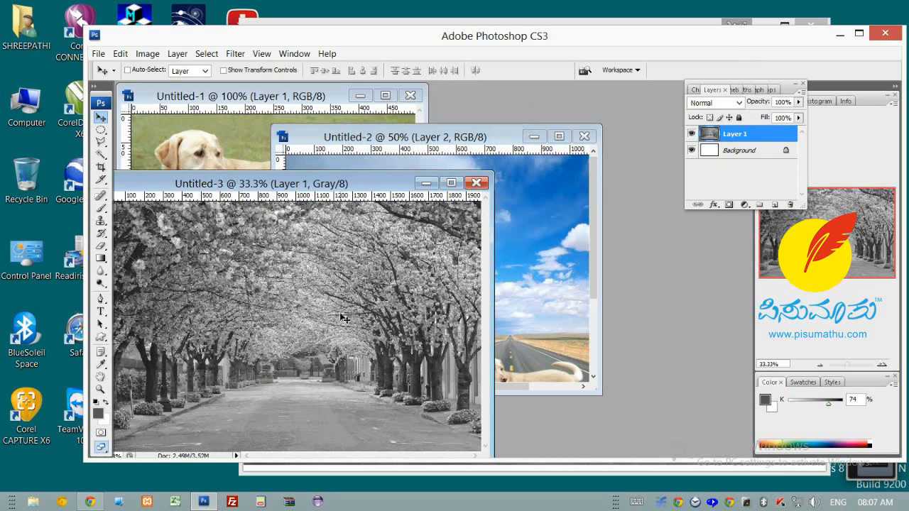
Convert the Untitled-3 street scene from grayscale to RGB Color mode, flattening its layers.
drag(245, 186, 278, 163)
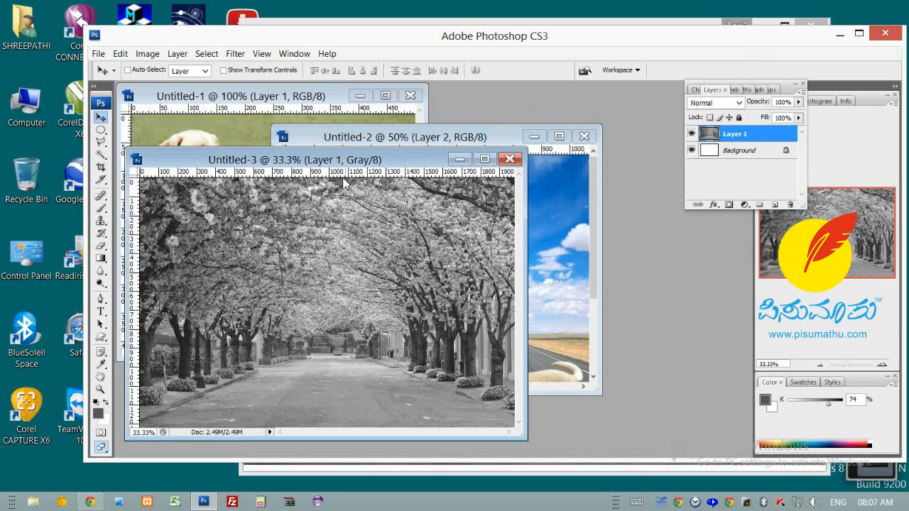
click(148, 54)
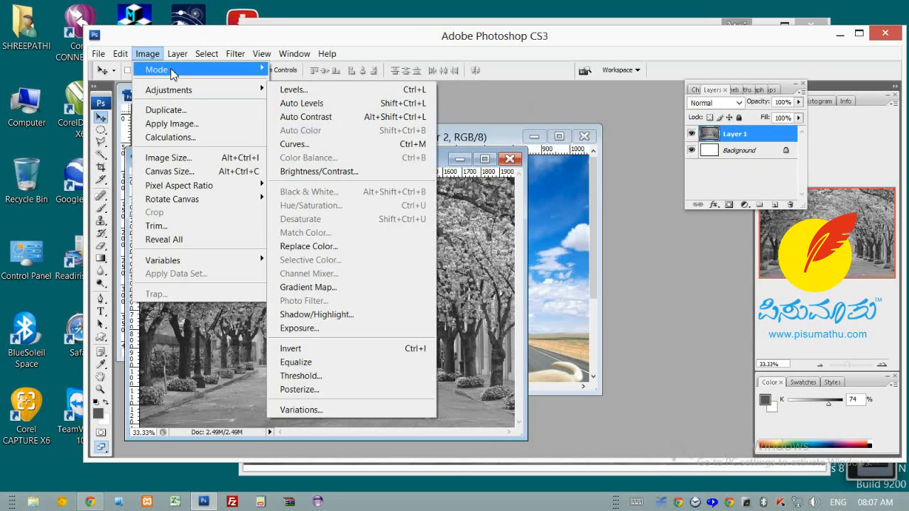
mouse_move(172, 74)
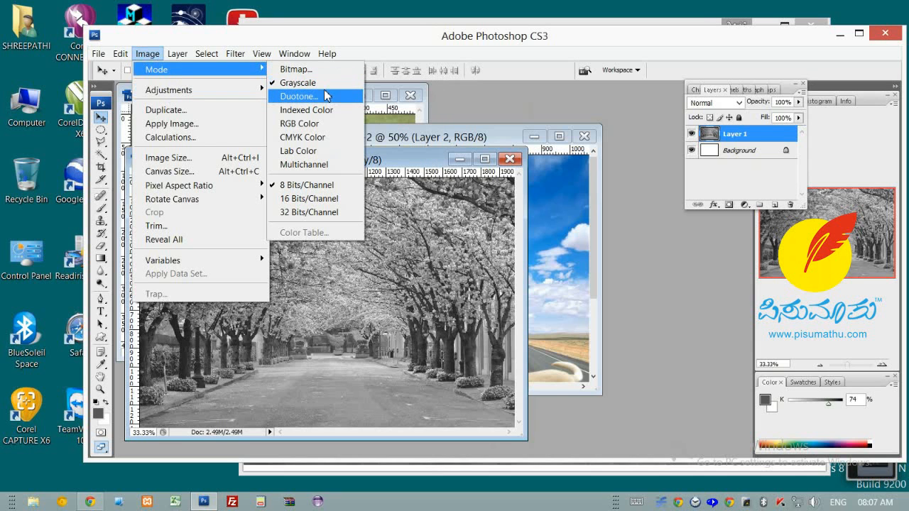
click(319, 125)
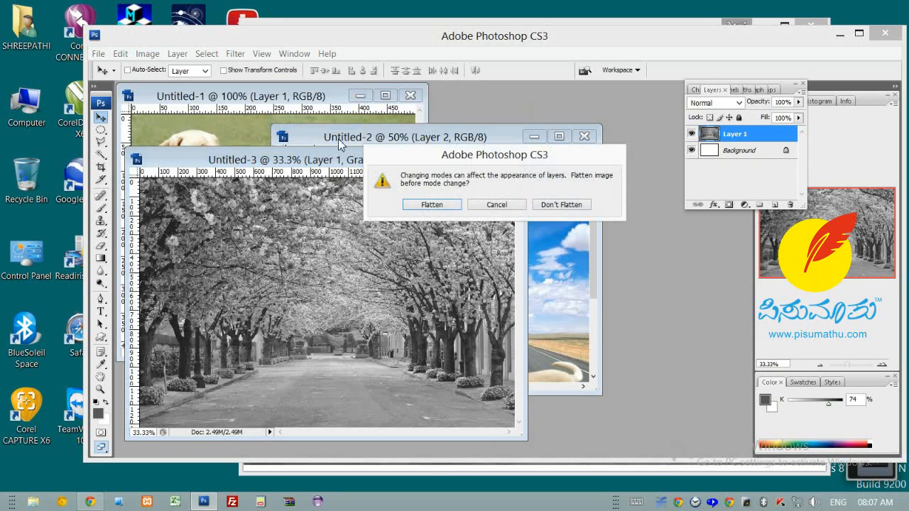
click(432, 206)
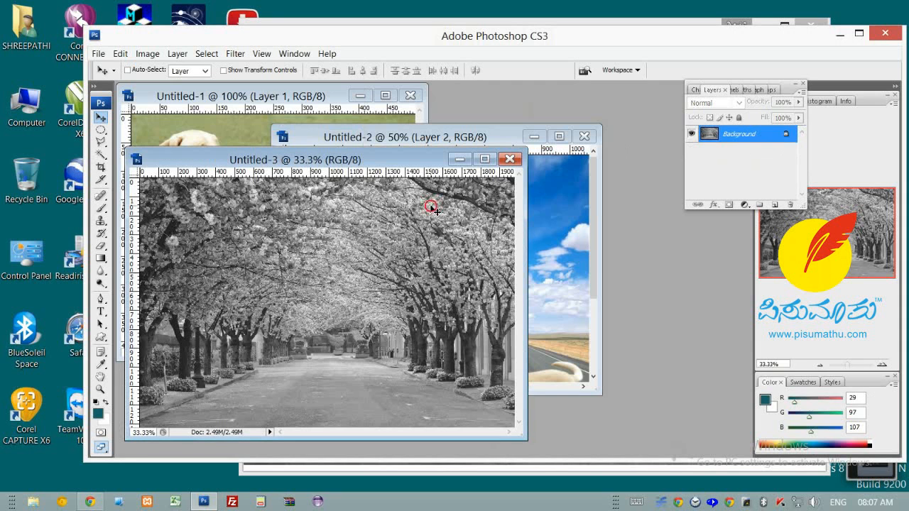
Copy the cut-out dog layer from Untitled-2 onto the road in the Untitled-3 street scene.
click(423, 142)
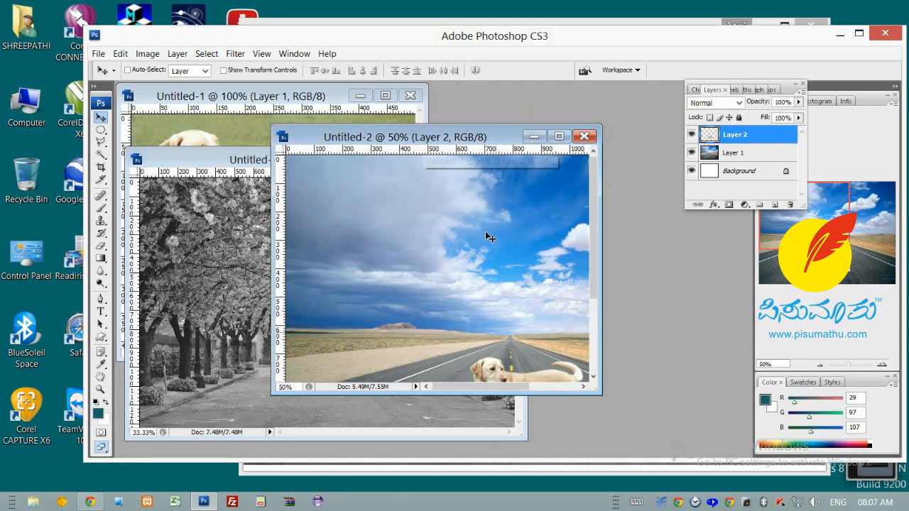
drag(500, 136, 618, 104)
drag(609, 330, 310, 346)
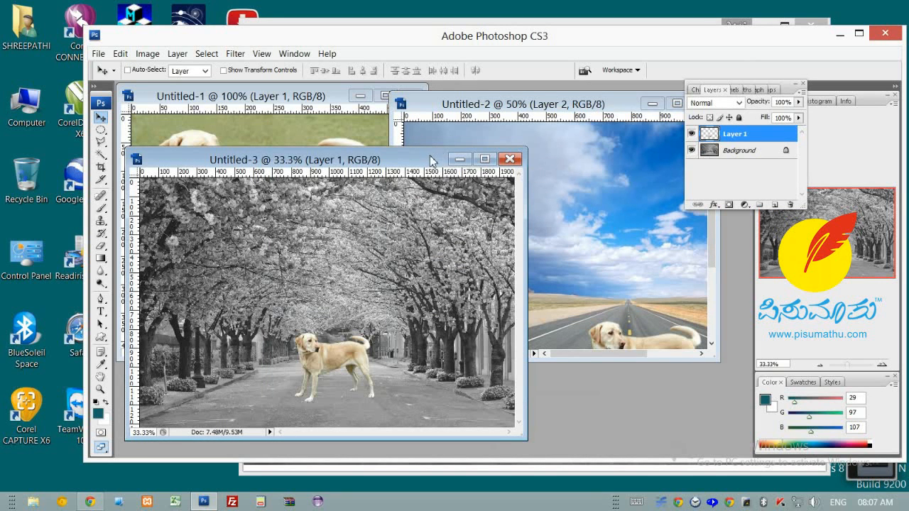
Enlarge the dog layer proportionally to about 131% with Free Transform and place it in the middle foreground of the tree-lined street.
drag(432, 160, 429, 115)
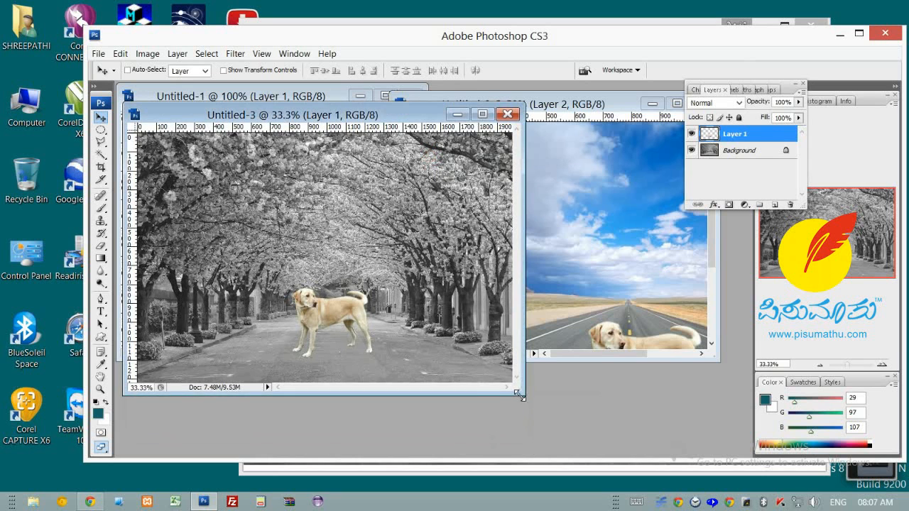
drag(521, 396, 601, 450)
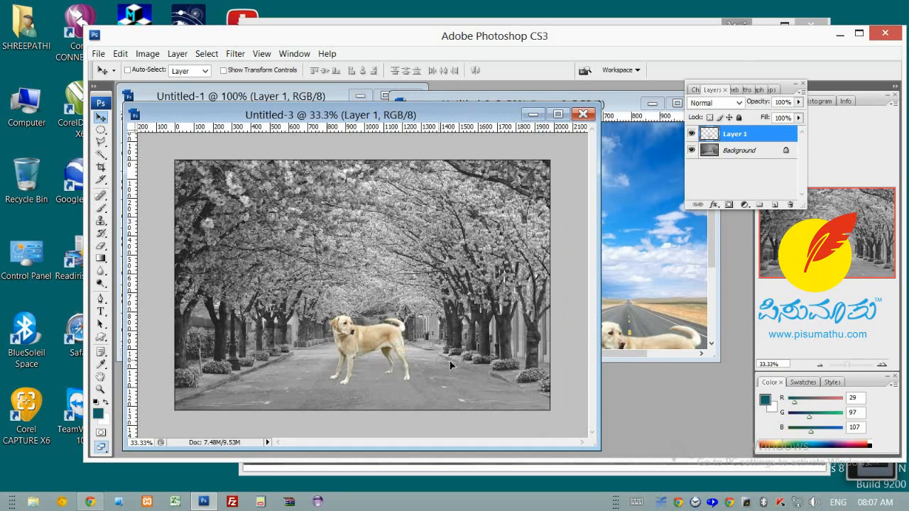
drag(398, 344, 447, 362)
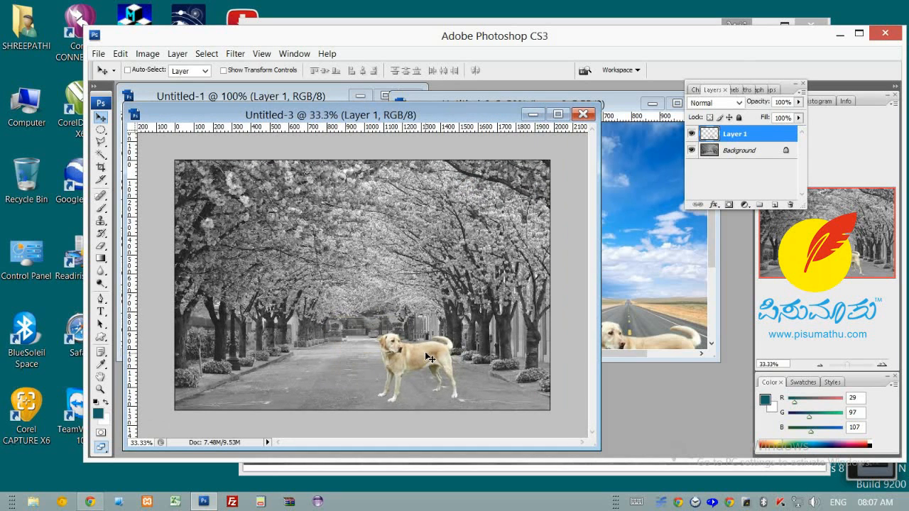
key(ctrl+t)
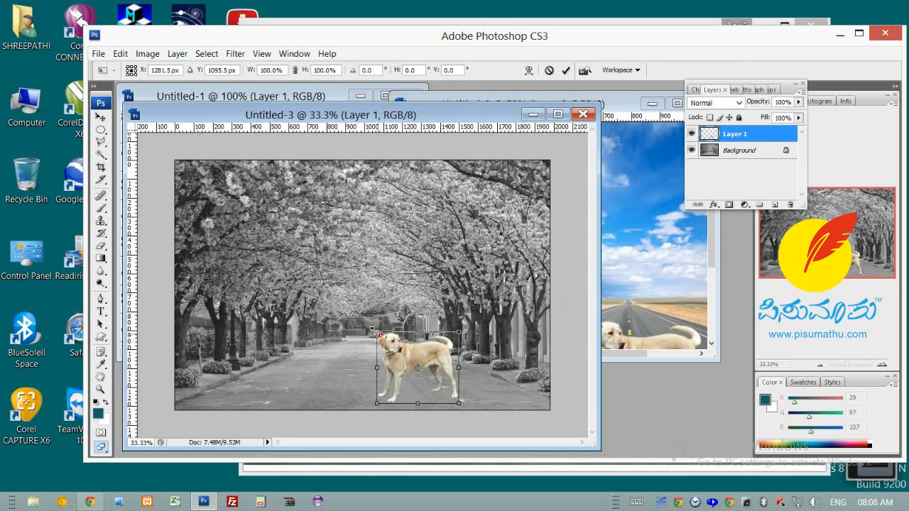
drag(376, 333, 325, 316)
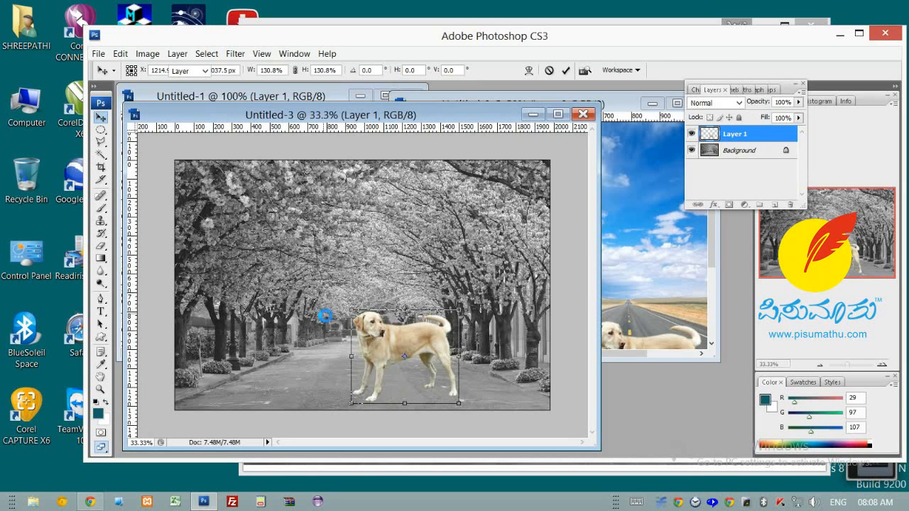
key(Return)
drag(431, 349, 399, 347)
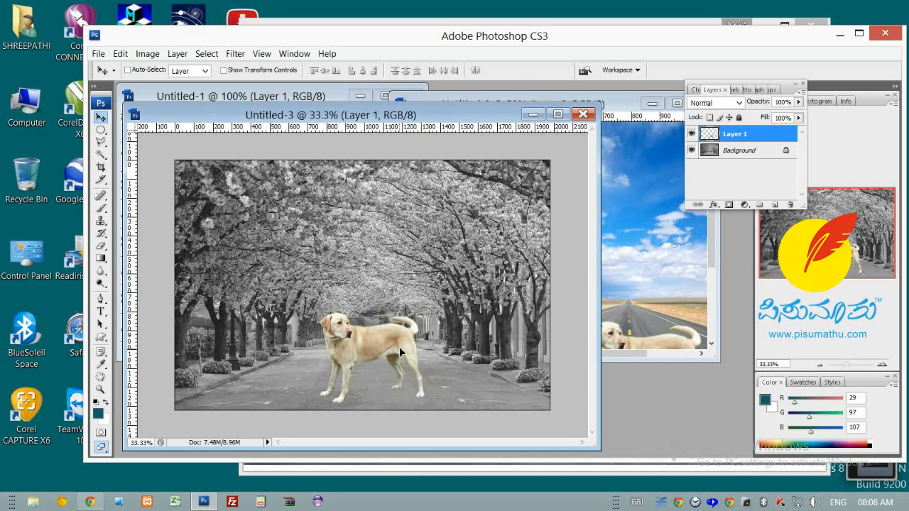